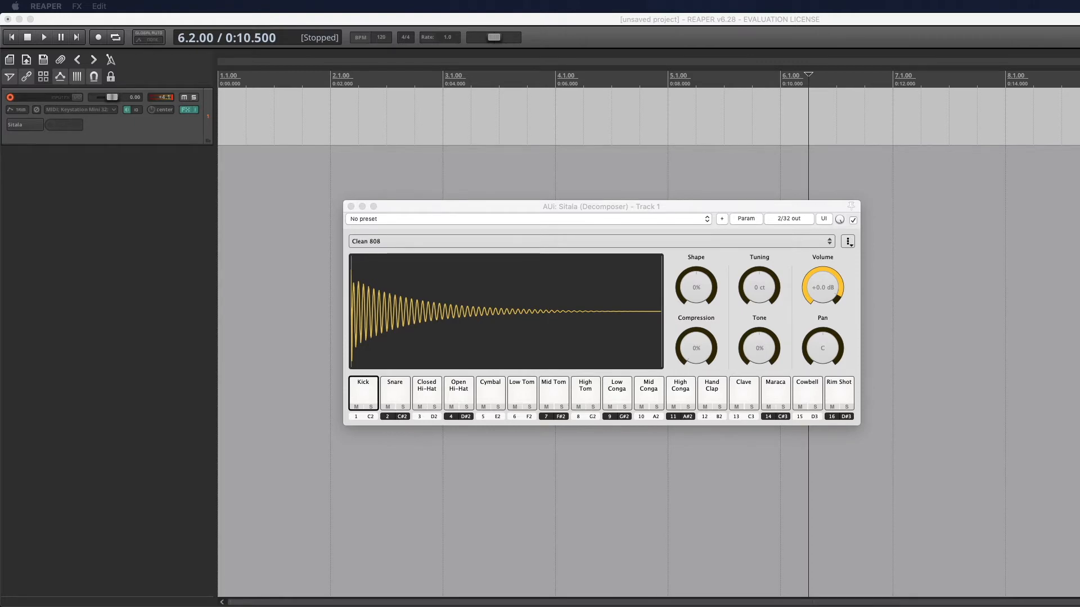
Choose the Clean 808 factory kit in the Sitala drum sampler
{"action": "left_click", "coordinate": [666, 205]}
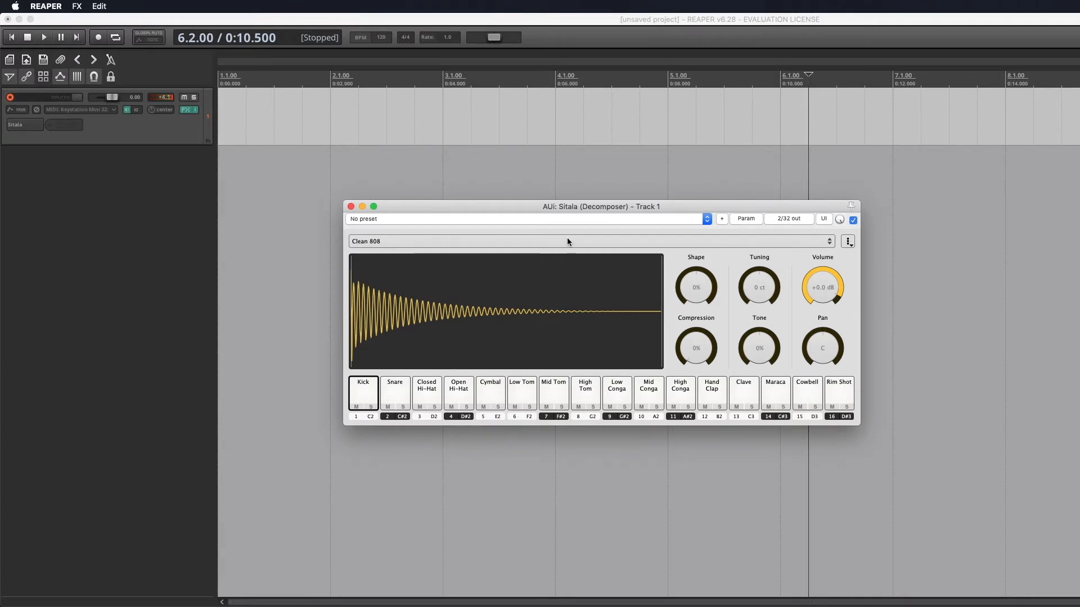
{"action": "left_click", "coordinate": [607, 240]}
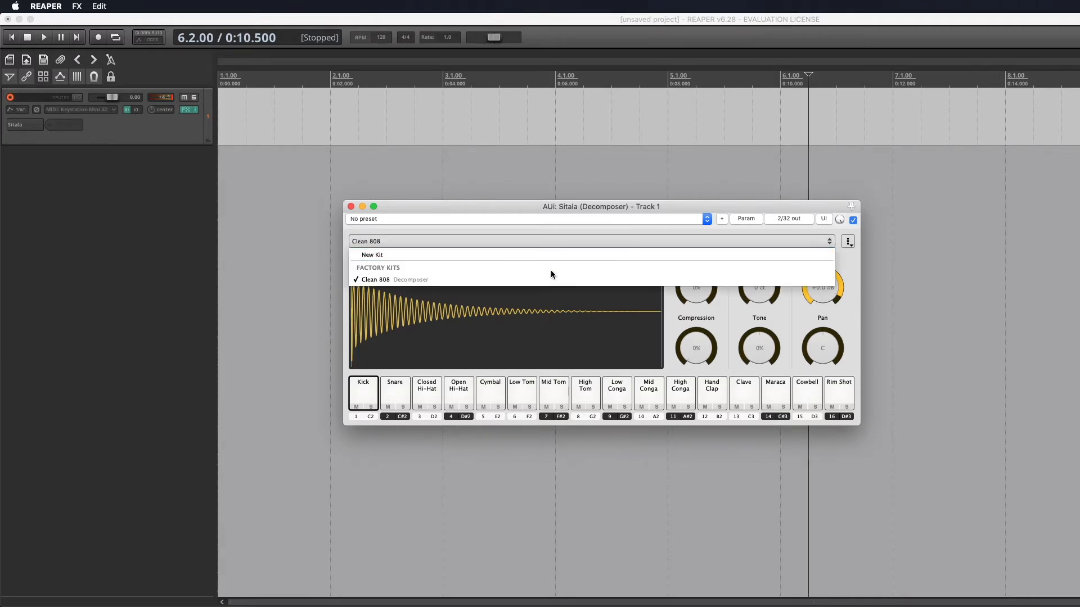
{"action": "left_click", "coordinate": [379, 280]}
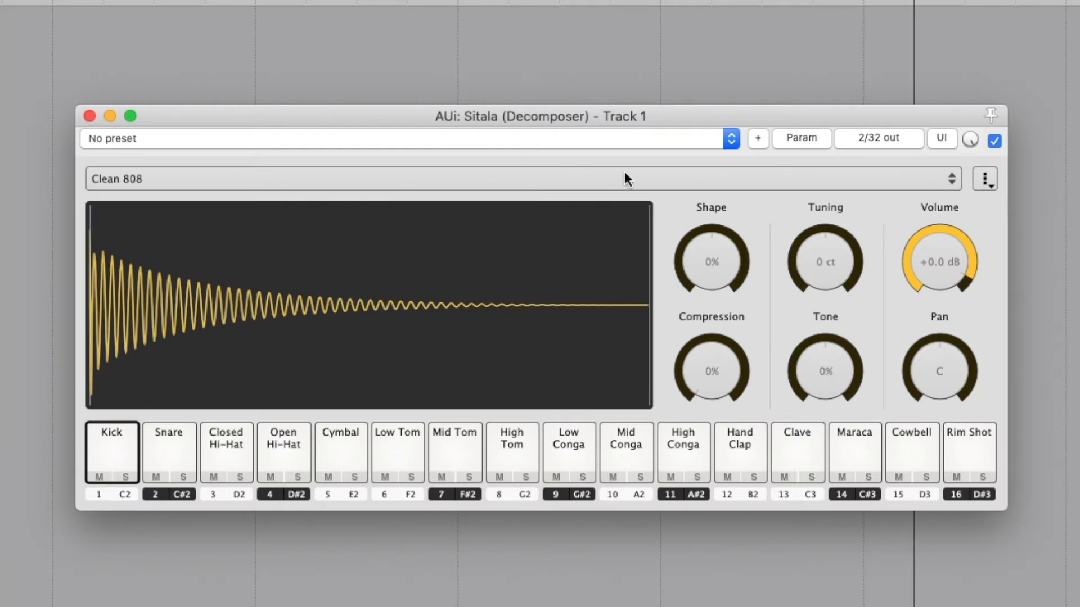
{"action": "left_click", "coordinate": [876, 179]}
Audition the kit's pads one after another, from Kick through to Rim Shot
{"action": "left_click", "coordinate": [107, 443]}
{"action": "left_click", "coordinate": [389, 601]}
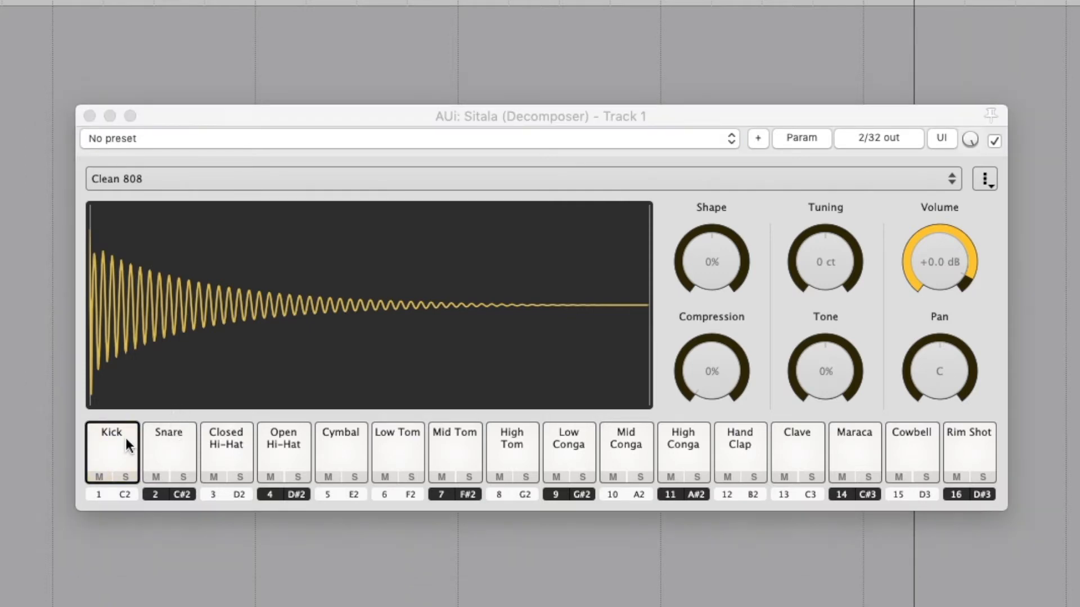
{"action": "left_click", "coordinate": [127, 437]}
{"action": "left_click", "coordinate": [180, 448]}
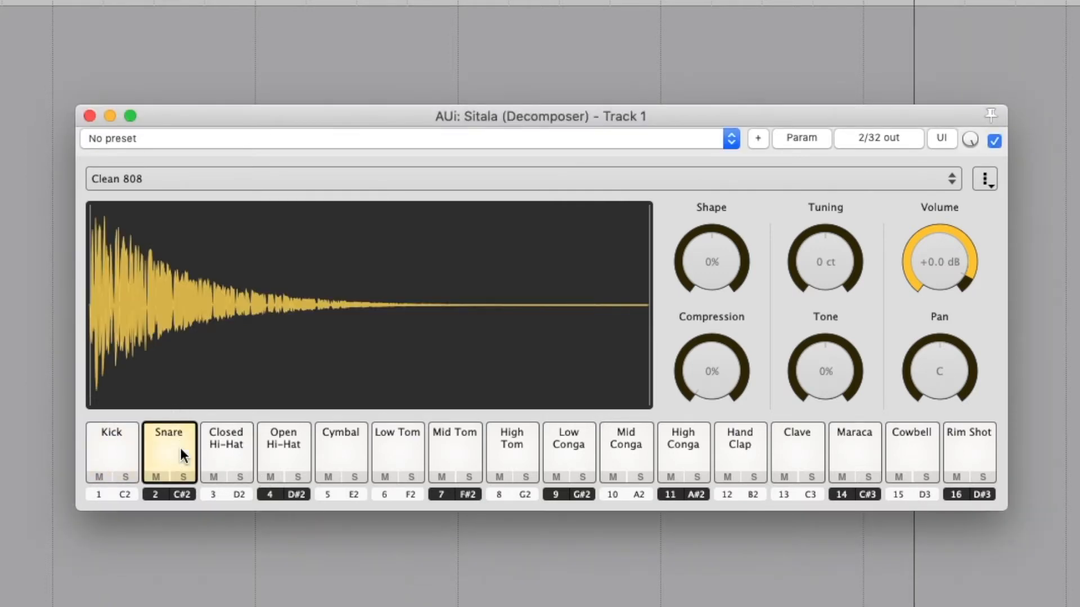
{"action": "left_click", "coordinate": [284, 449]}
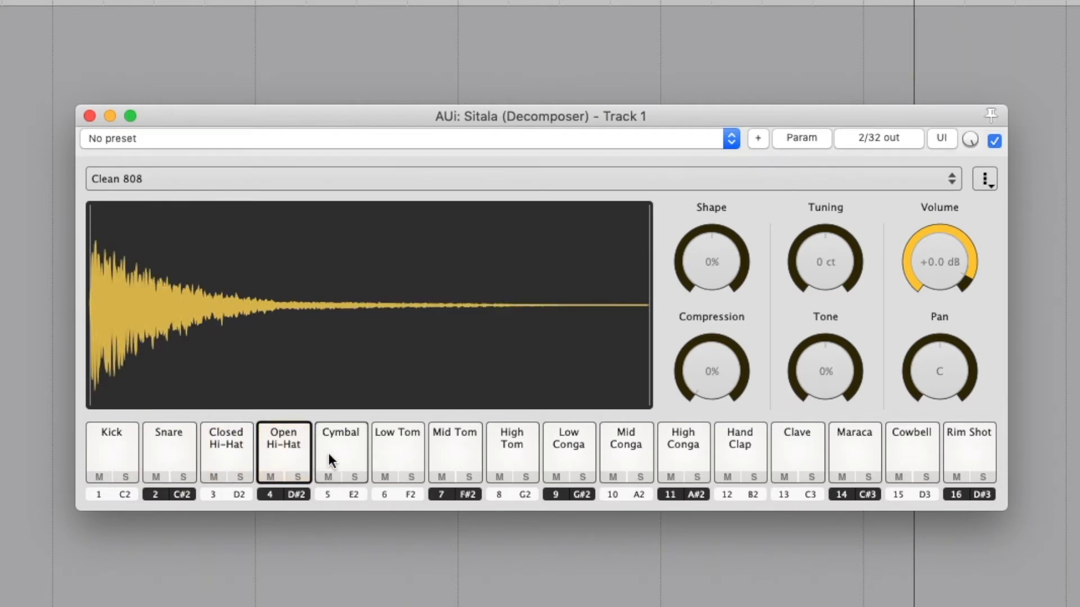
{"action": "left_click", "coordinate": [345, 456]}
{"action": "left_click", "coordinate": [401, 455]}
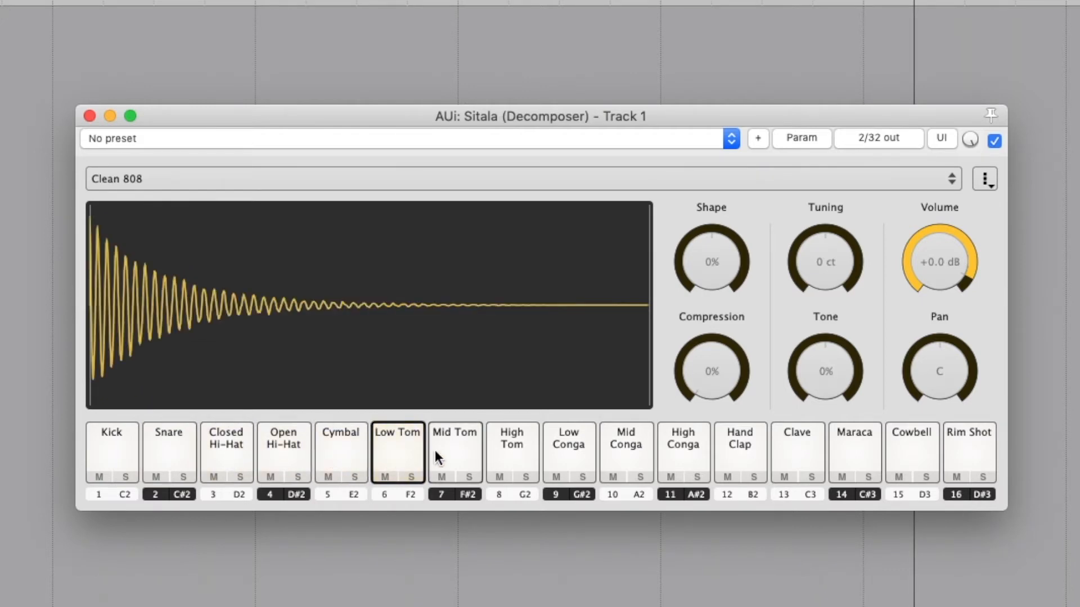
{"action": "left_click", "coordinate": [457, 449]}
{"action": "left_click", "coordinate": [515, 453]}
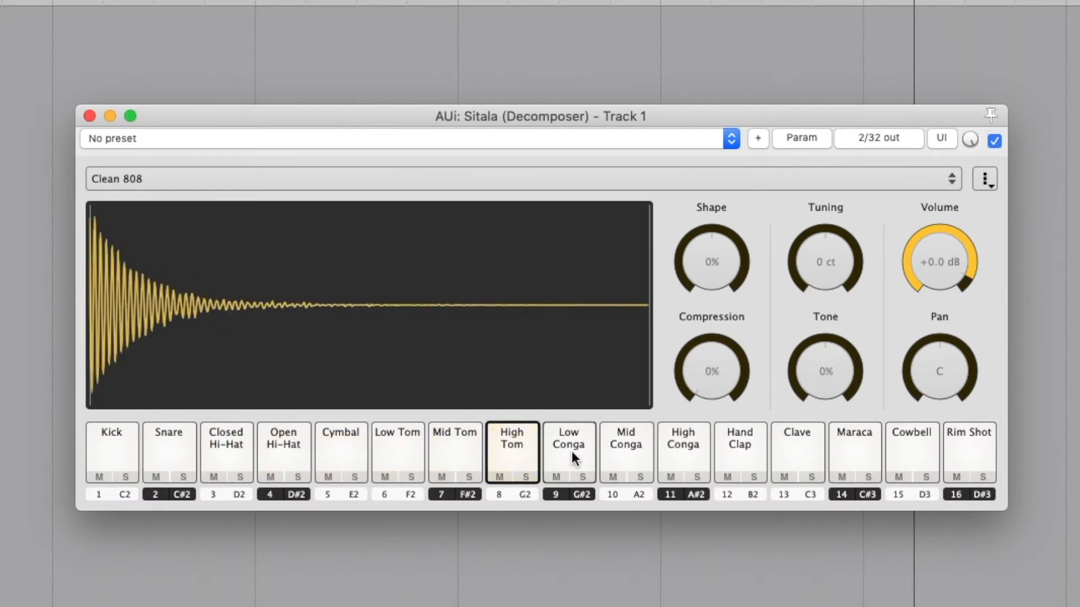
{"action": "left_click", "coordinate": [557, 458]}
{"action": "left_click", "coordinate": [630, 456]}
{"action": "left_click", "coordinate": [685, 453]}
{"action": "left_click", "coordinate": [743, 449]}
{"action": "left_click", "coordinate": [788, 448]}
{"action": "left_click", "coordinate": [871, 457]}
{"action": "left_click", "coordinate": [899, 456]}
{"action": "left_click", "coordinate": [958, 453]}
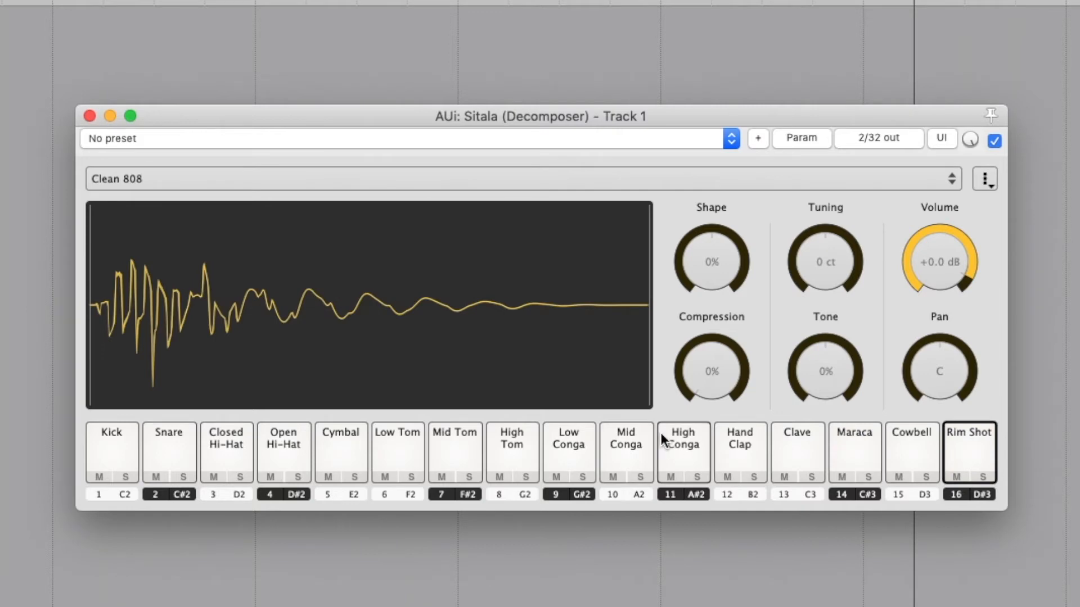
Display the waveforms of the Kick, Snare and Closed Hi-Hat pads in turn
{"action": "left_click", "coordinate": [126, 452]}
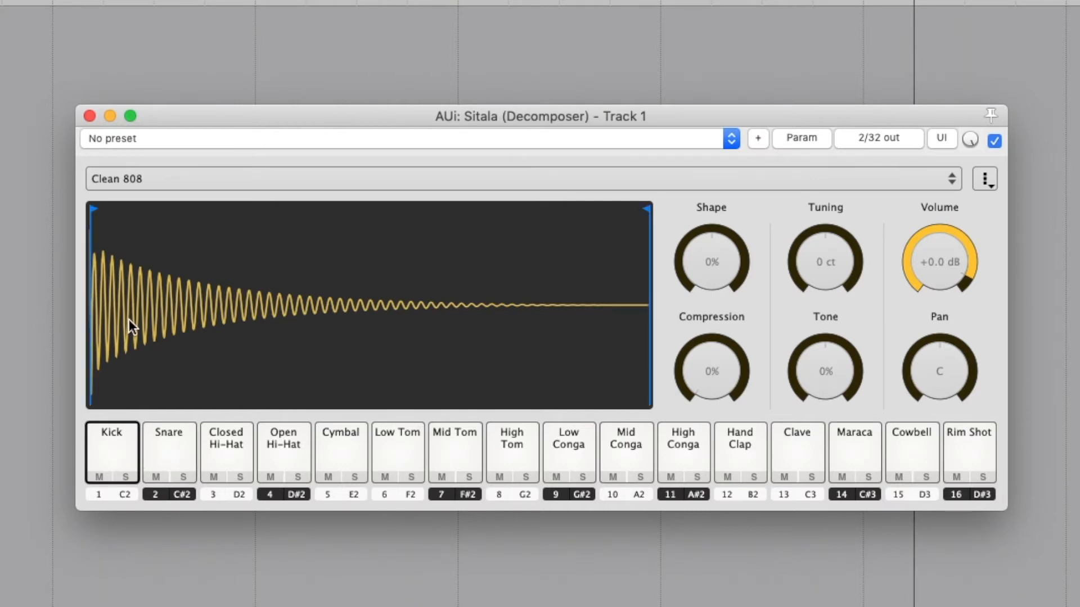
{"action": "left_click", "coordinate": [168, 448]}
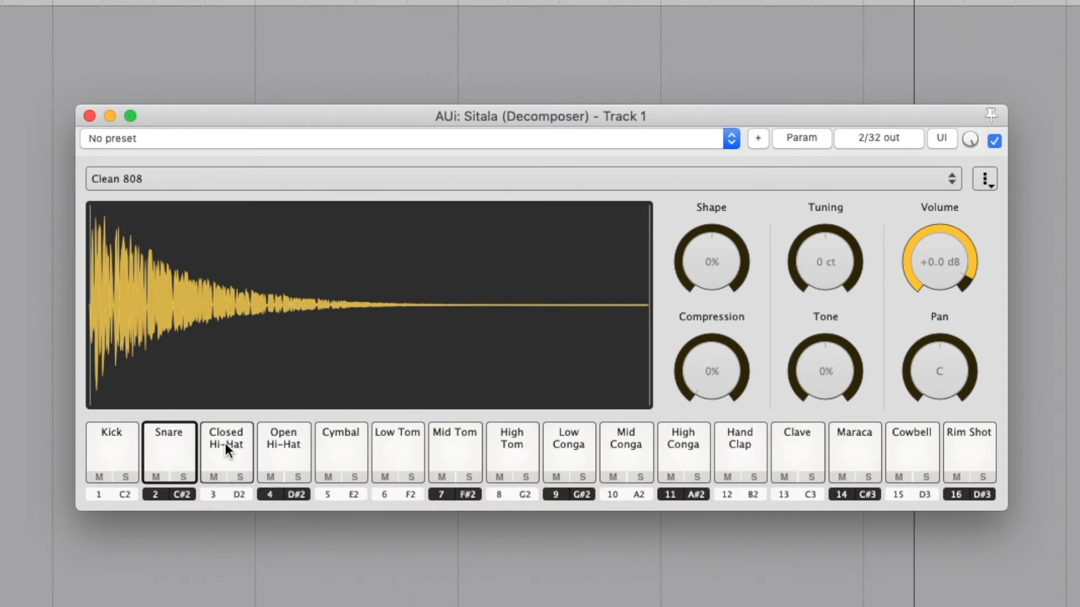
{"action": "left_click", "coordinate": [233, 447]}
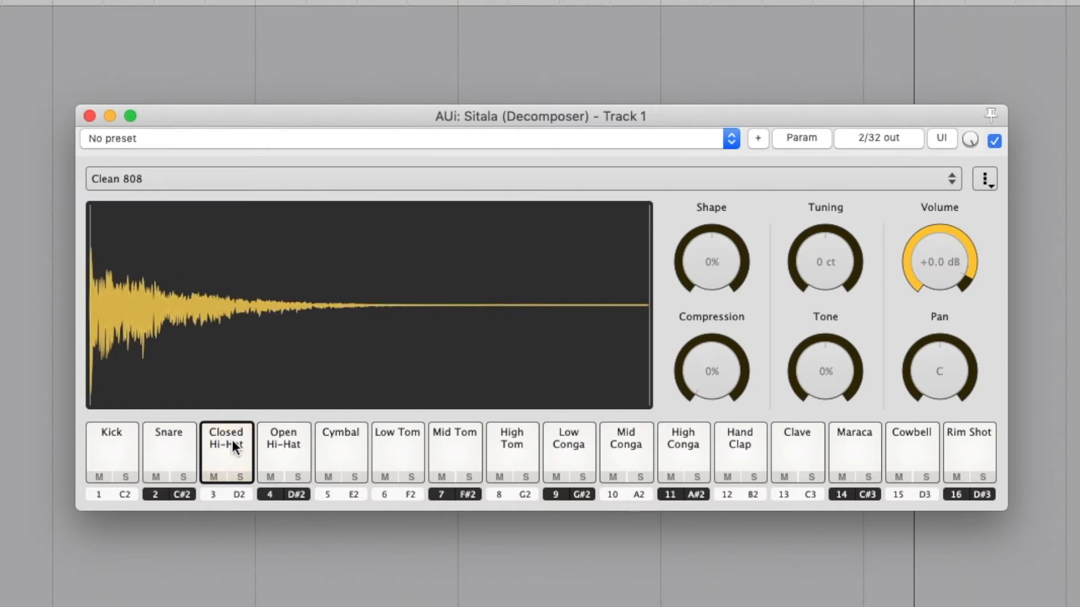
Try trimming the Closed Hi-Hat sample from its end and from its start, resetting it to full length each time
{"action": "mouse_move", "coordinate": [191, 373]}
{"action": "left_click", "coordinate": [92, 211]}
{"action": "mouse_move", "coordinate": [645, 212]}
{"action": "left_mouse_down"}
{"action": "mouse_move", "coordinate": [400, 221]}
{"action": "mouse_move", "coordinate": [678, 254]}
{"action": "left_mouse_up"}
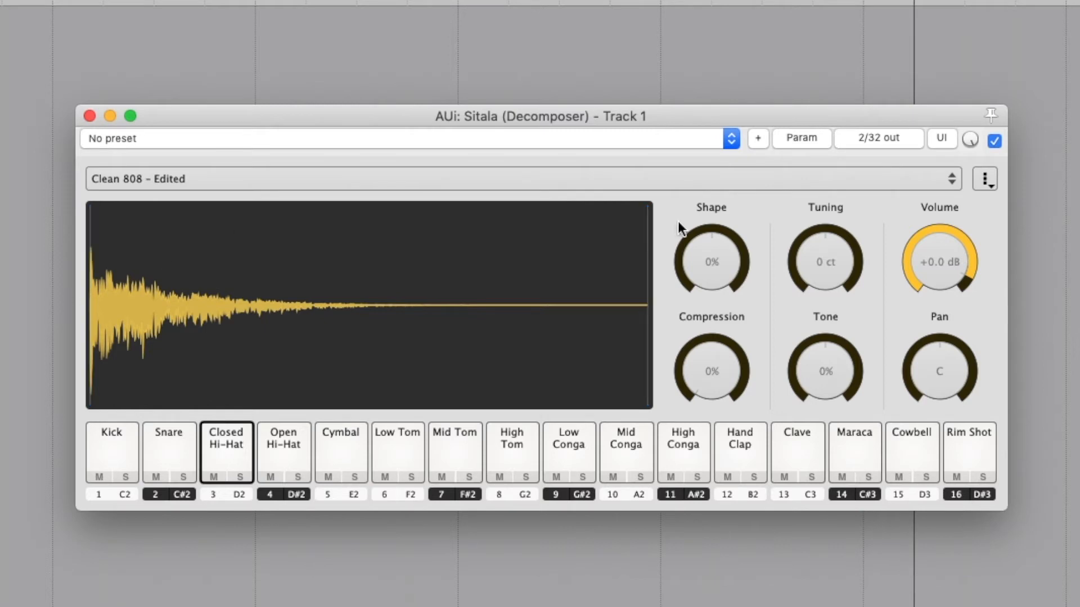
{"action": "left_click_drag", "start_coordinate": [641, 210], "coordinate": [170, 226]}
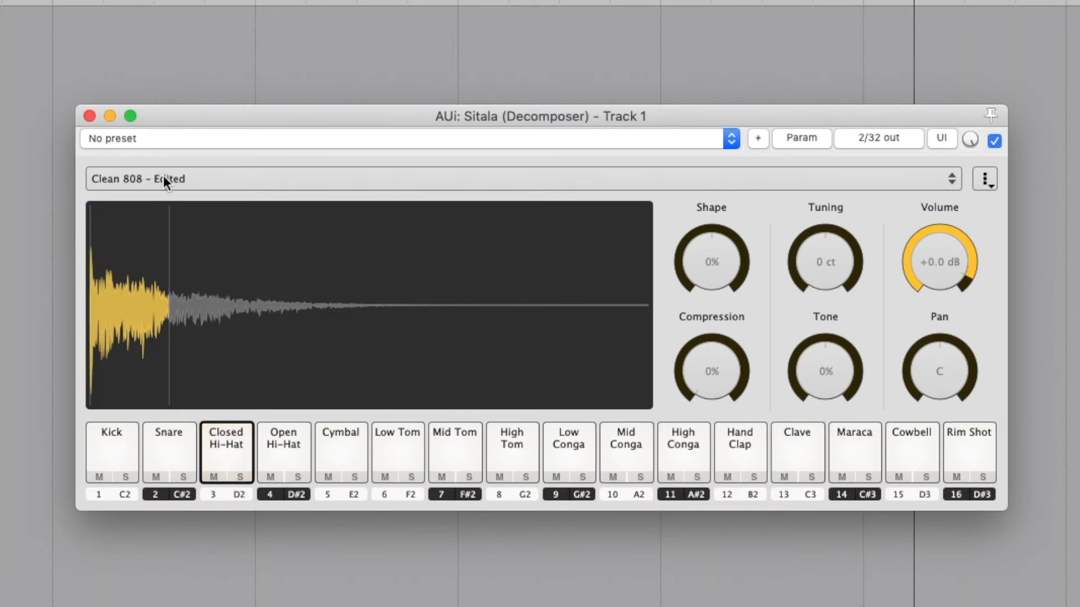
{"action": "left_click_drag", "start_coordinate": [167, 213], "coordinate": [675, 277]}
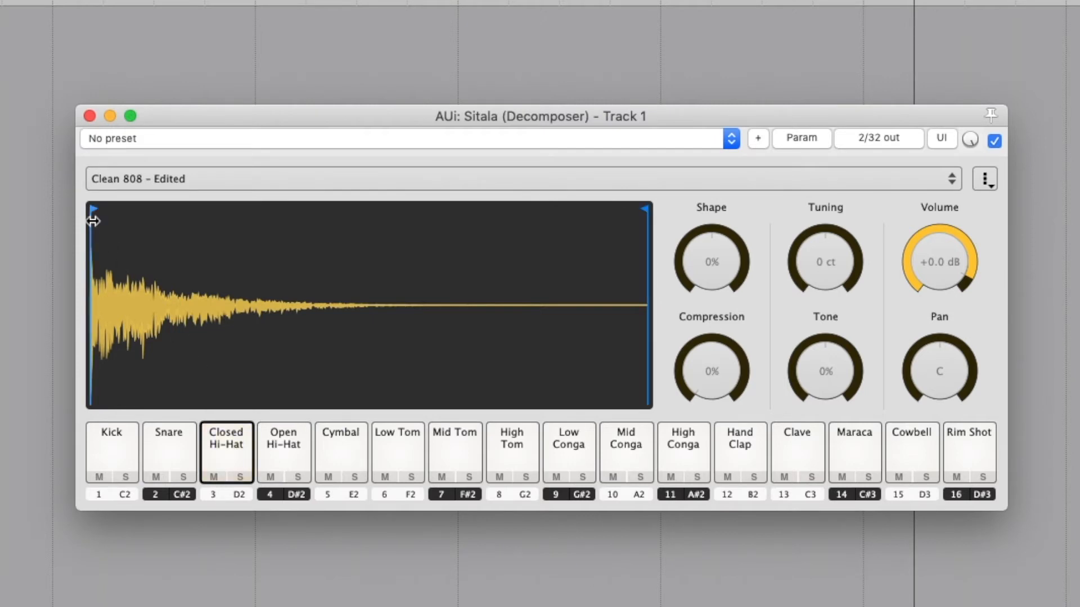
{"action": "left_click_drag", "start_coordinate": [93, 221], "coordinate": [170, 225]}
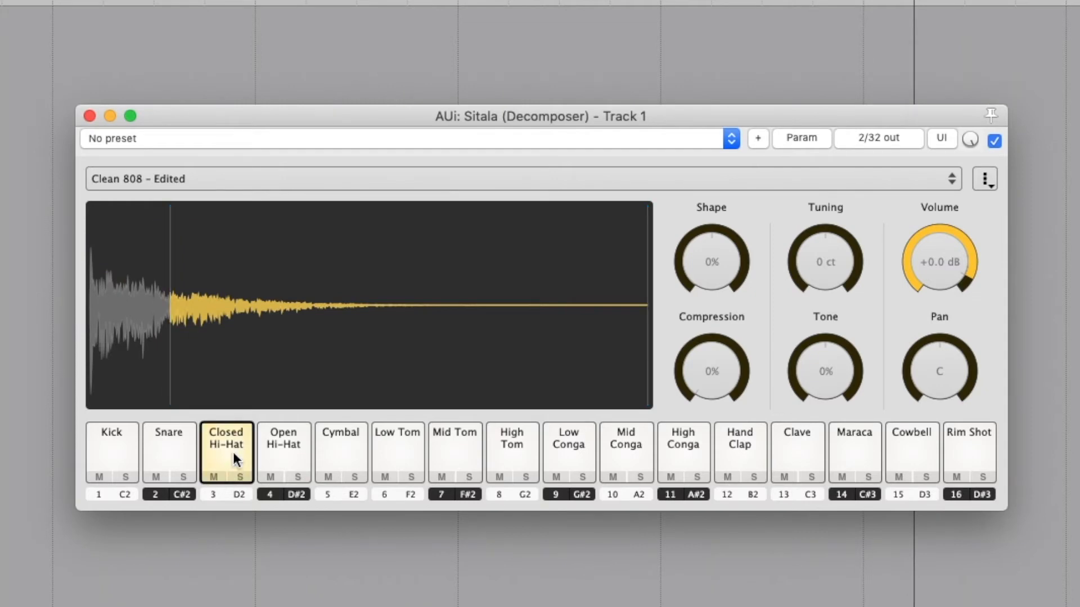
{"action": "double_click", "coordinate": [405, 293]}
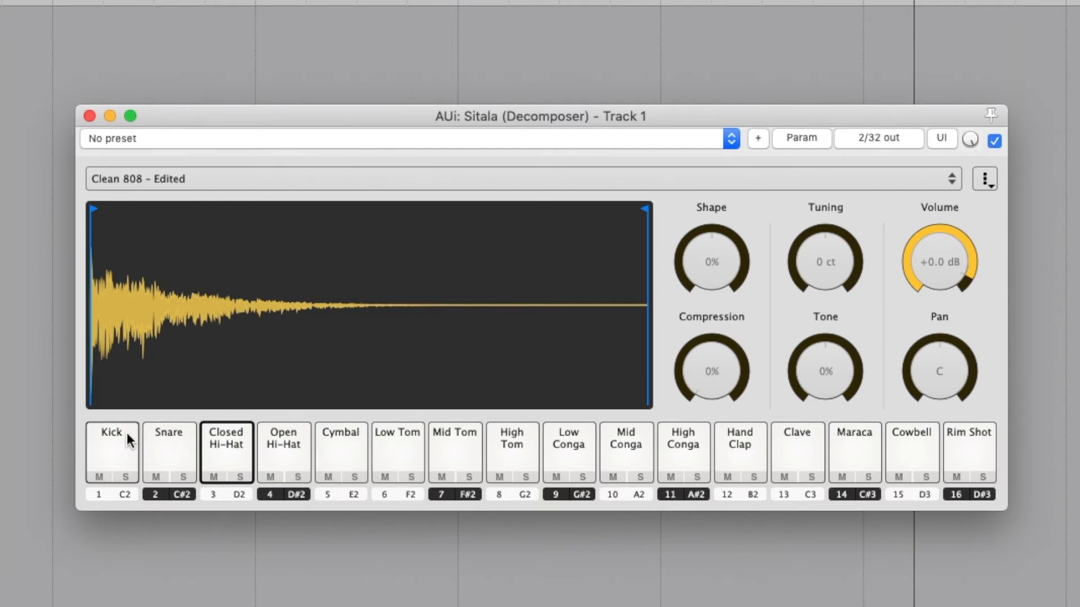
Solo the Kick pad, play the pads from Kick to Low Tom, and turn the solo off
{"action": "left_click", "coordinate": [127, 435]}
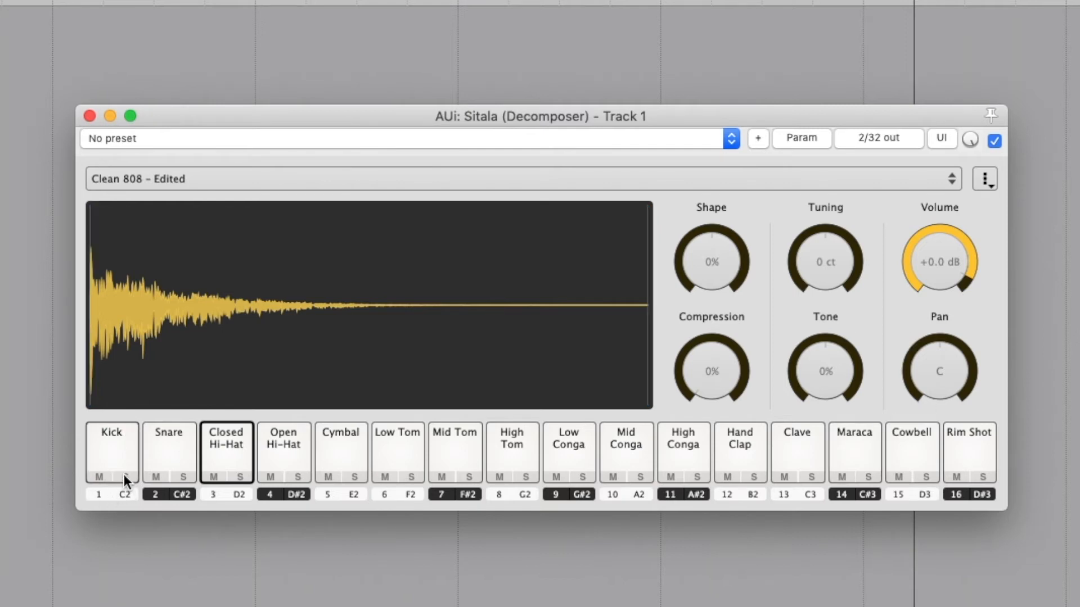
{"action": "left_click", "coordinate": [124, 474]}
{"action": "left_click", "coordinate": [123, 444]}
{"action": "left_click", "coordinate": [172, 430]}
{"action": "left_click", "coordinate": [216, 443]}
{"action": "left_click", "coordinate": [279, 443]}
{"action": "left_click", "coordinate": [343, 448]}
{"action": "left_click", "coordinate": [397, 448]}
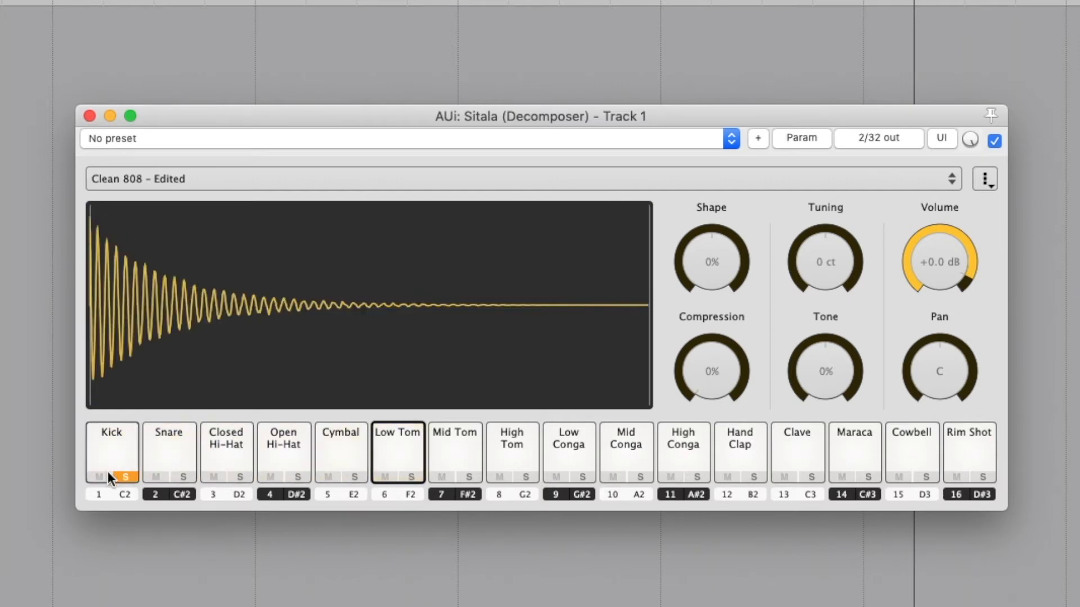
{"action": "left_click", "coordinate": [123, 475]}
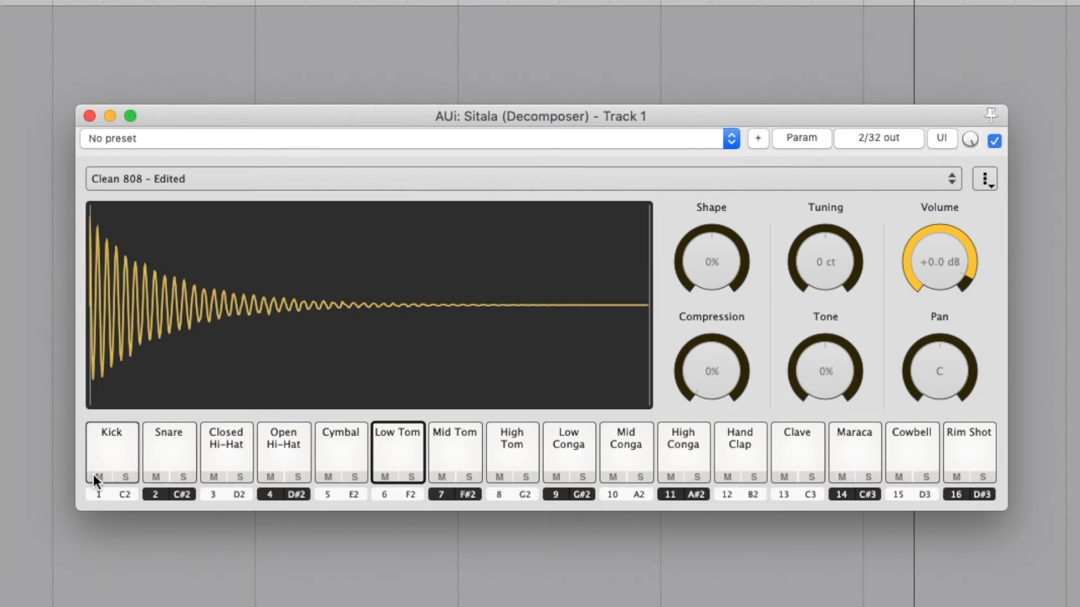
Mute the Kick pad and compare it with the Snare pad by playing both
{"action": "left_click", "coordinate": [93, 474]}
{"action": "left_click", "coordinate": [110, 441]}
{"action": "left_click", "coordinate": [148, 438]}
{"action": "left_click", "coordinate": [112, 440]}
{"action": "left_click", "coordinate": [168, 439]}
{"action": "left_click", "coordinate": [105, 440]}
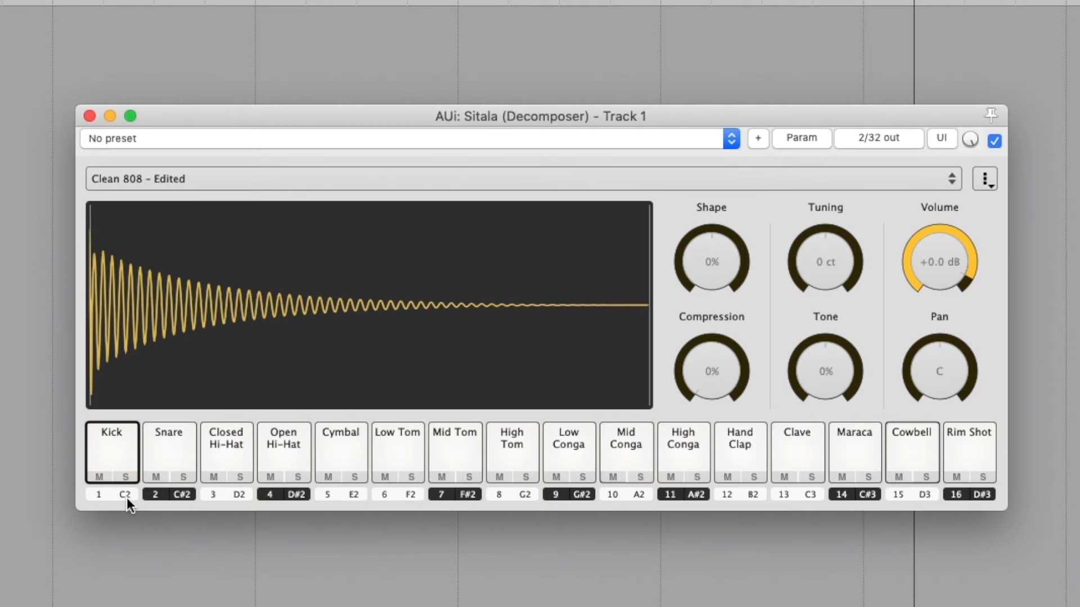
Try swapping the Kick pad with the Snare pad and restore the original pad order
{"action": "left_click_drag", "start_coordinate": [122, 443], "coordinate": [177, 445]}
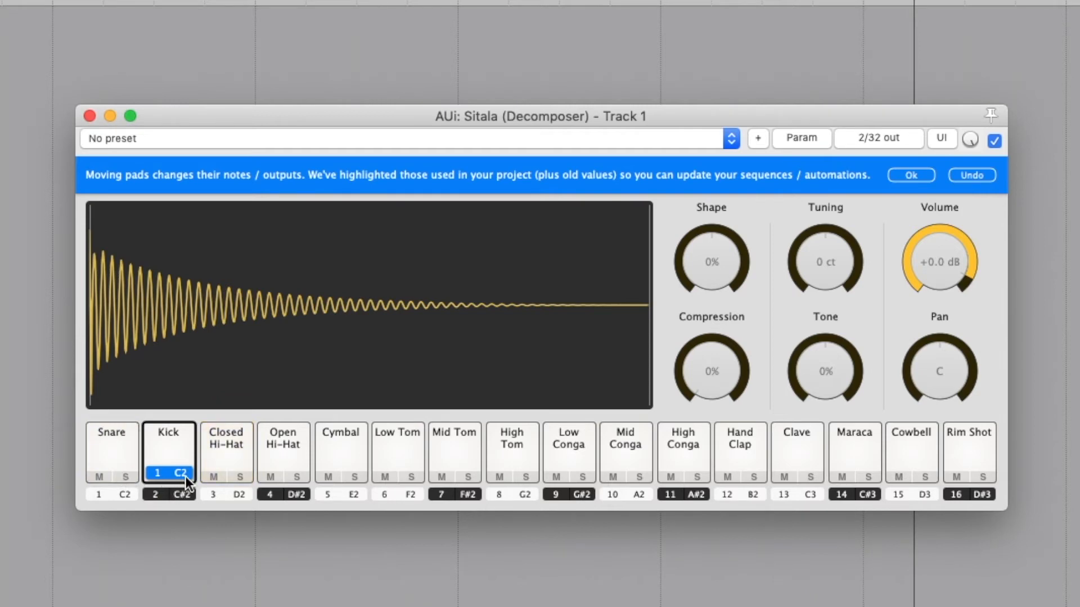
{"action": "left_click_drag", "start_coordinate": [173, 466], "coordinate": [176, 445]}
{"action": "left_click", "coordinate": [123, 446]}
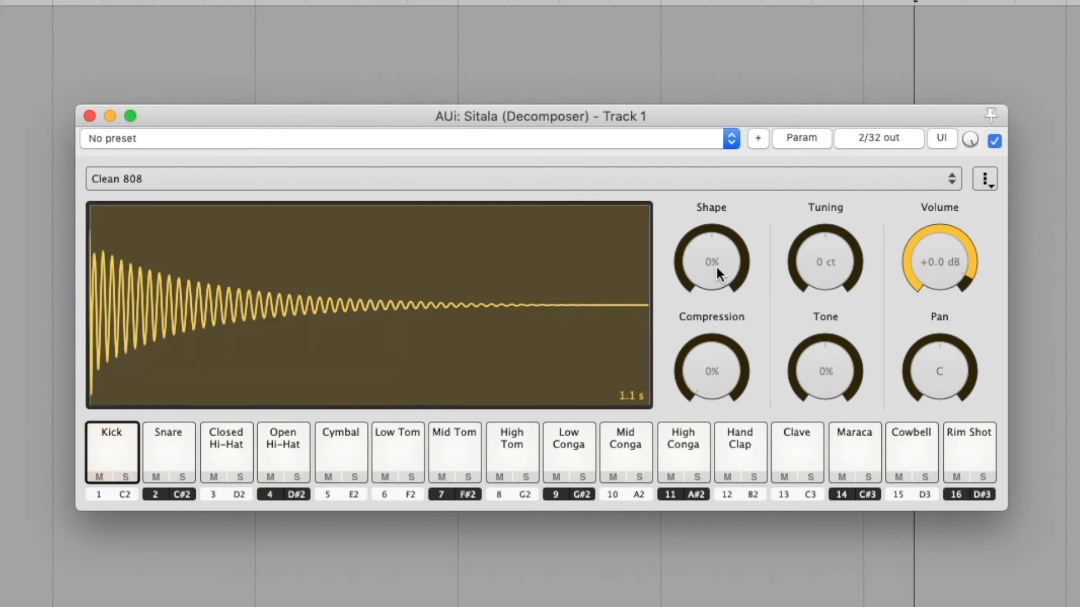
Try different Shape and Compression amounts on the Kick pad and return both to 0%
{"action": "left_click_drag", "start_coordinate": [716, 267], "coordinate": [757, 258]}
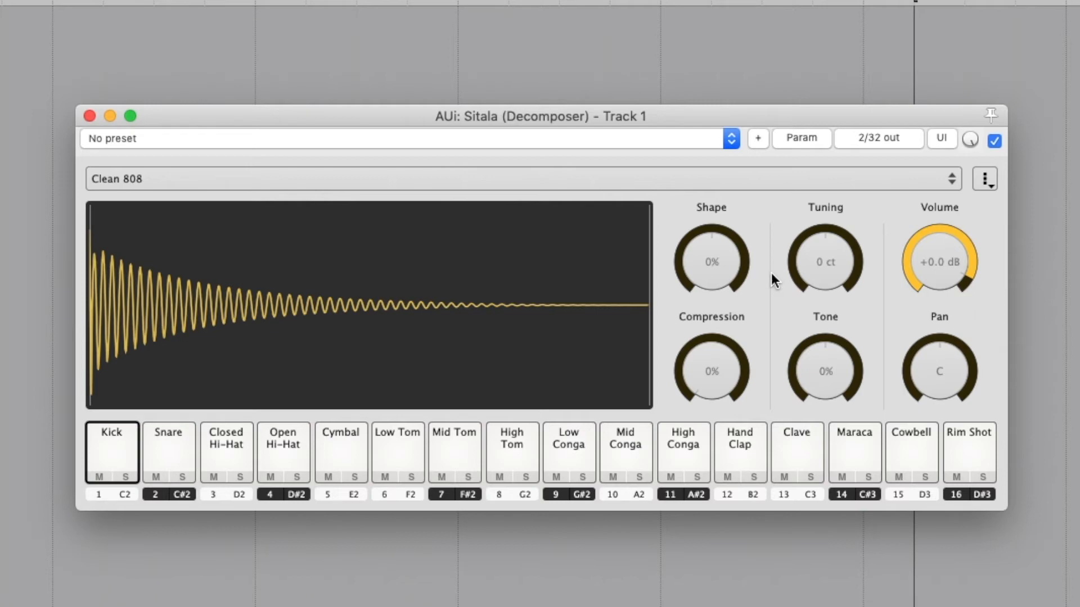
{"action": "mouse_move", "coordinate": [706, 260]}
{"action": "mouse_move", "coordinate": [794, 269]}
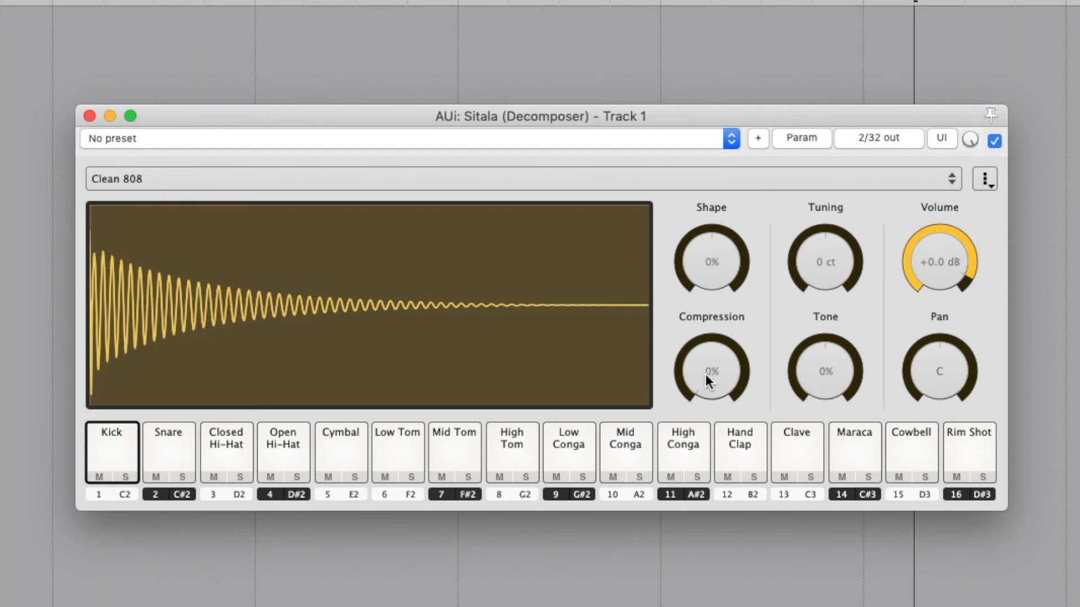
{"action": "left_click_drag", "start_coordinate": [705, 376], "coordinate": [703, 286]}
{"action": "left_click_drag", "start_coordinate": [709, 338], "coordinate": [750, 381]}
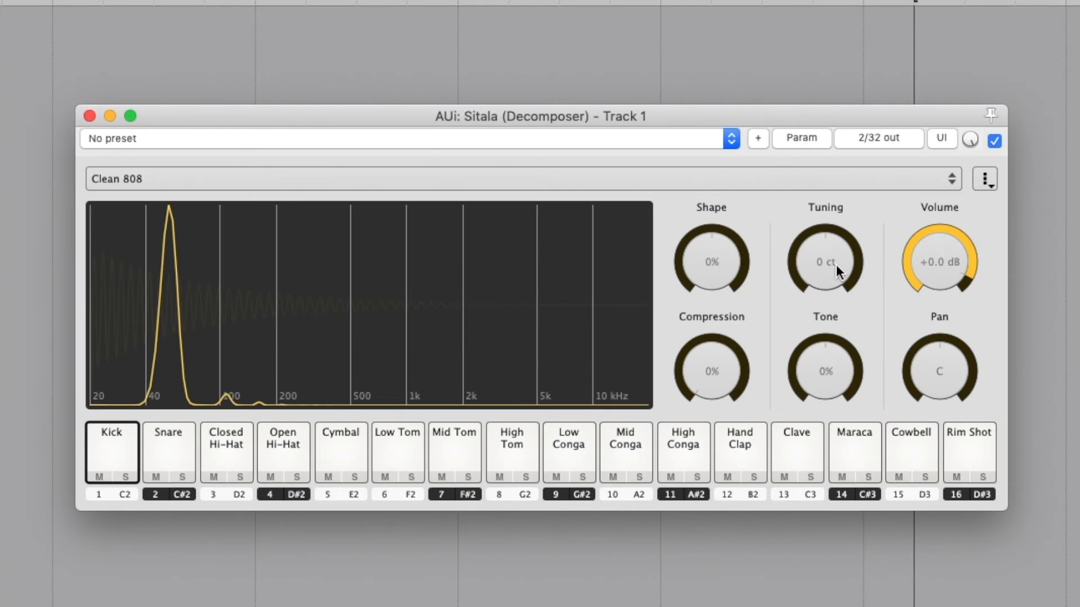
Try the Kick pad's tuning at 1200 ct and -1200 ct, and settle on -209 ct
{"action": "scroll", "coordinate": [836, 264], "scroll_direction": "up", "scroll_amount": 5}
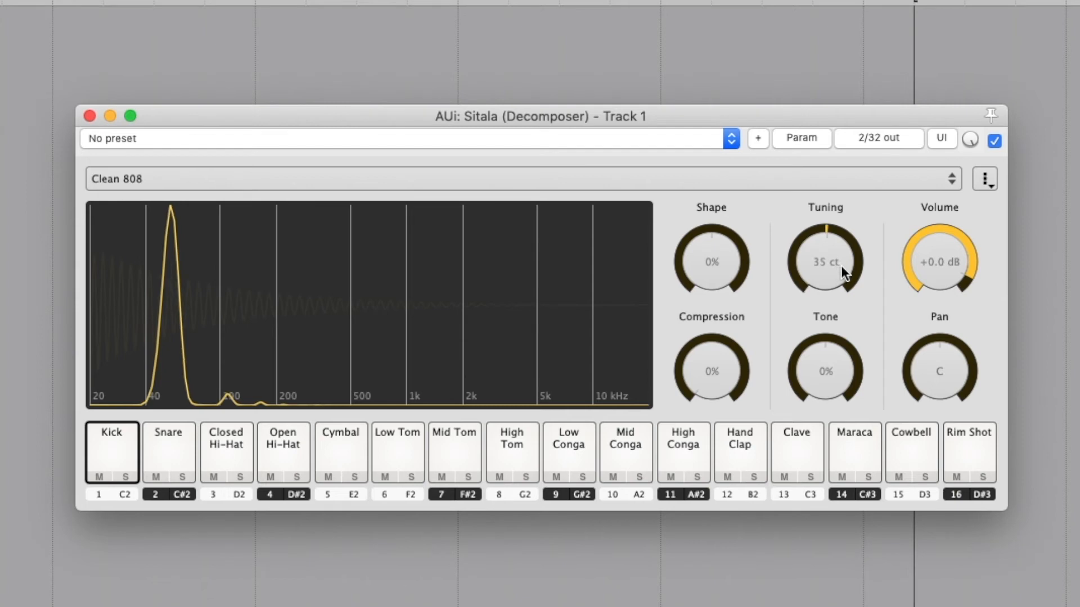
{"action": "left_click_drag", "start_coordinate": [840, 262], "coordinate": [850, 127]}
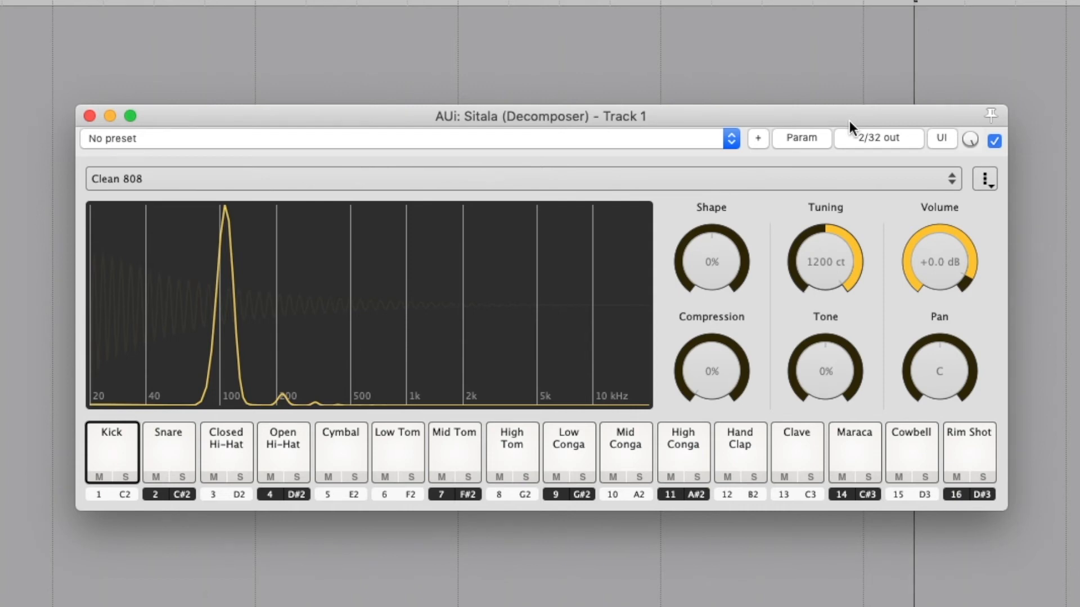
{"action": "left_click_drag", "start_coordinate": [849, 121], "coordinate": [776, 391]}
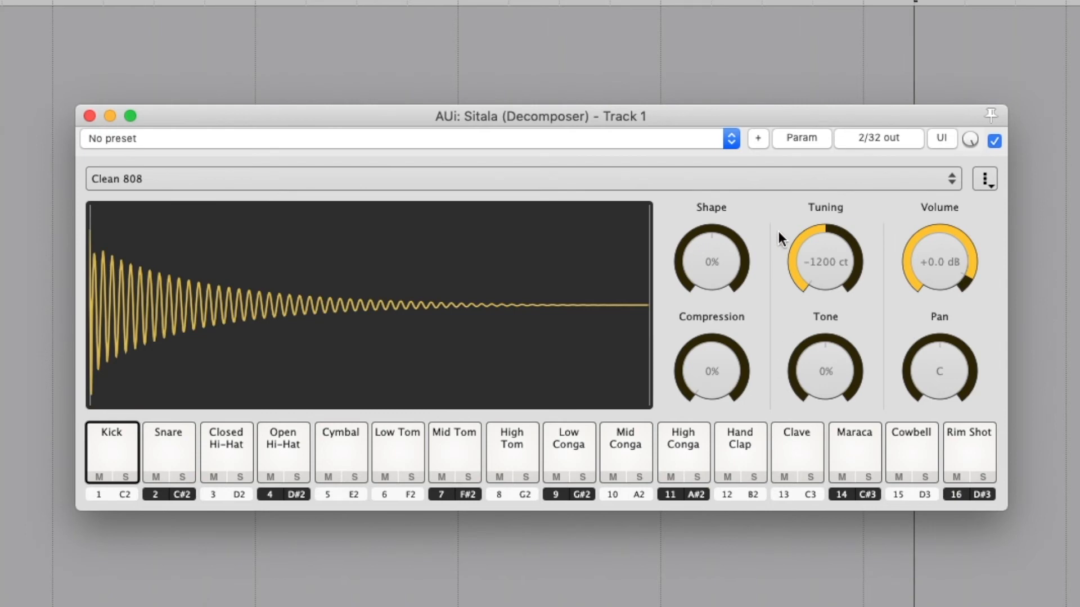
{"action": "left_click_drag", "start_coordinate": [790, 238], "coordinate": [821, 163]}
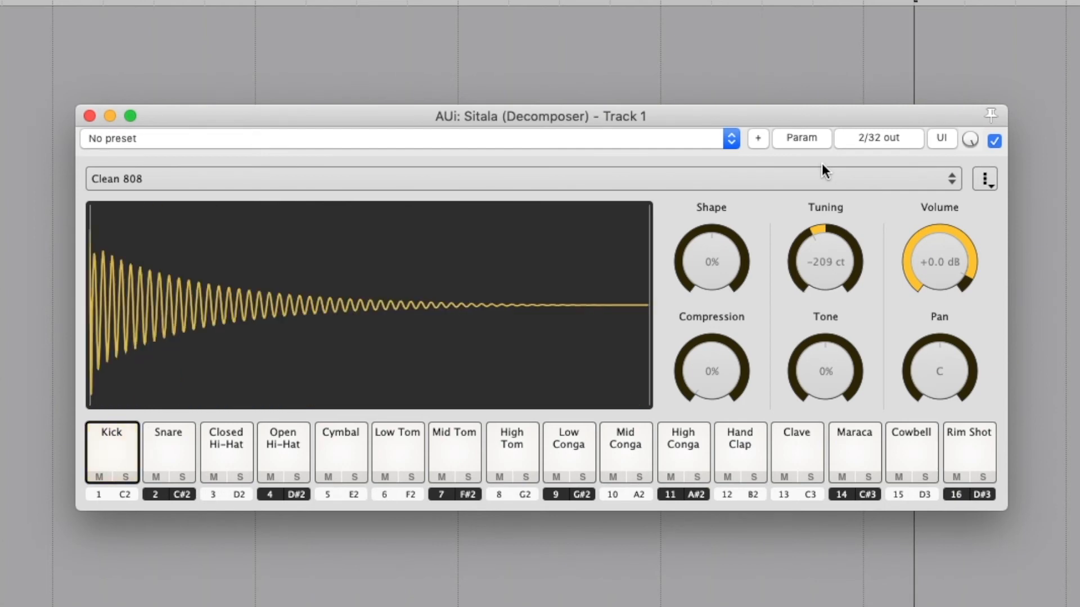
{"action": "left_click_drag", "start_coordinate": [815, 223], "coordinate": [826, 238]}
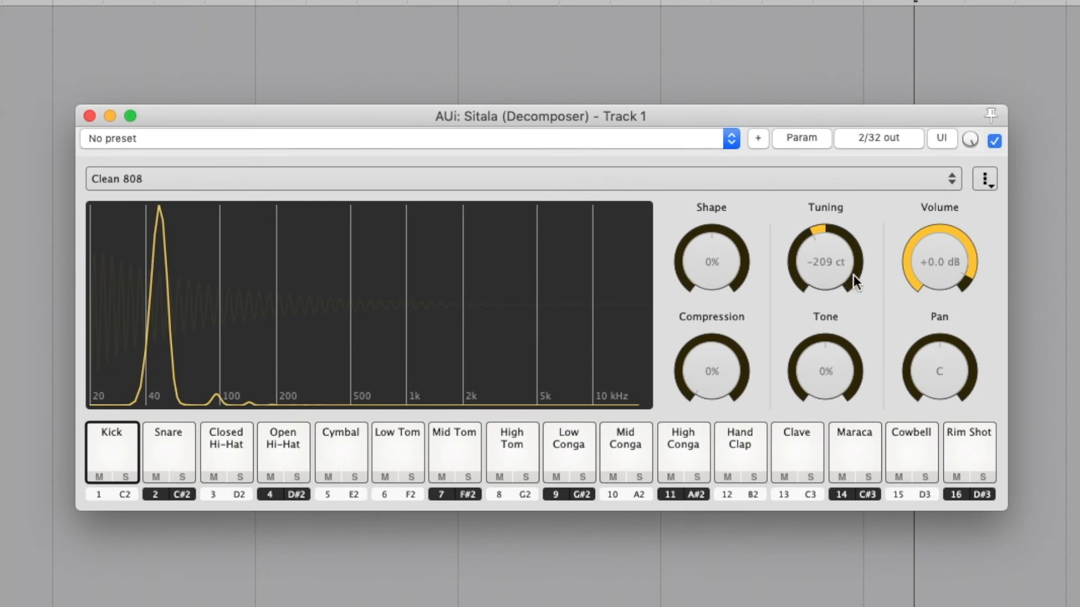
Try out the Kick pad's Tone control, reset it to 0%, and raise it to 20%
{"action": "mouse_move", "coordinate": [827, 363]}
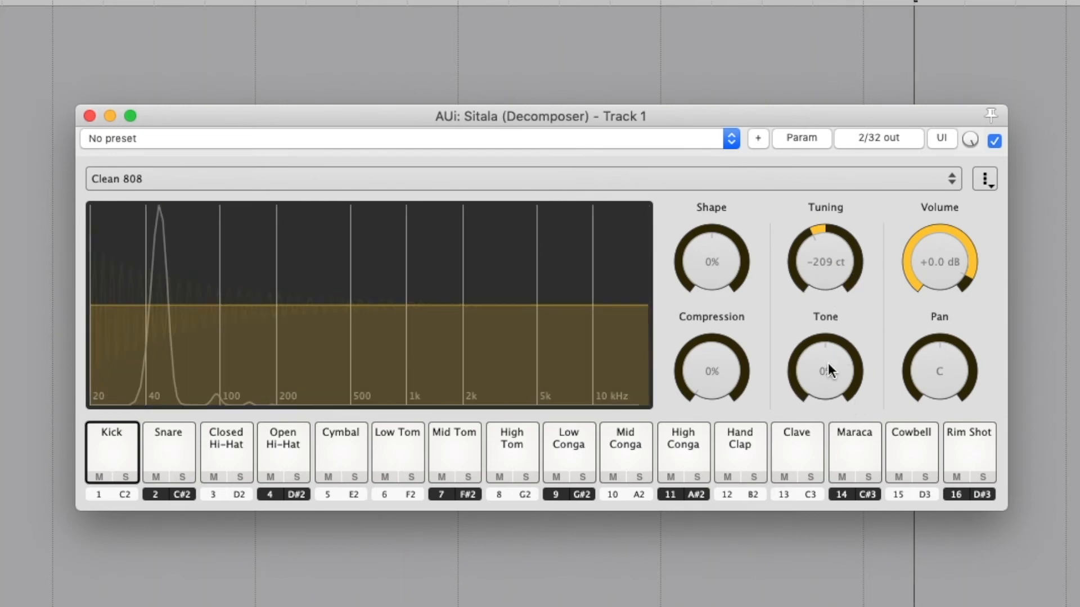
{"action": "left_click_drag", "start_coordinate": [827, 352], "coordinate": [801, 349]}
{"action": "double_click", "coordinate": [801, 349]}
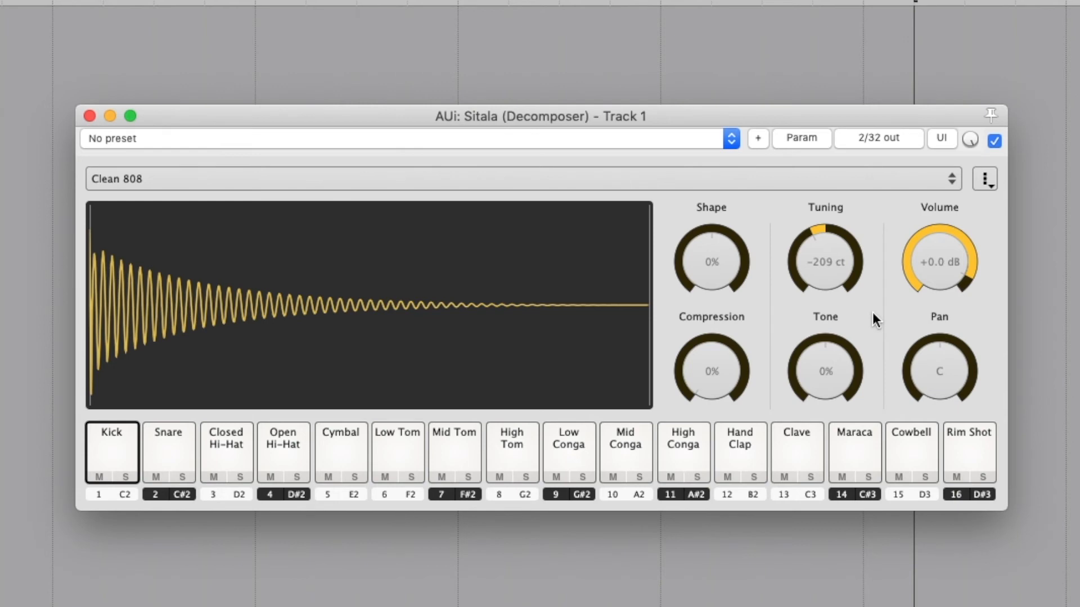
{"action": "mouse_move", "coordinate": [827, 379]}
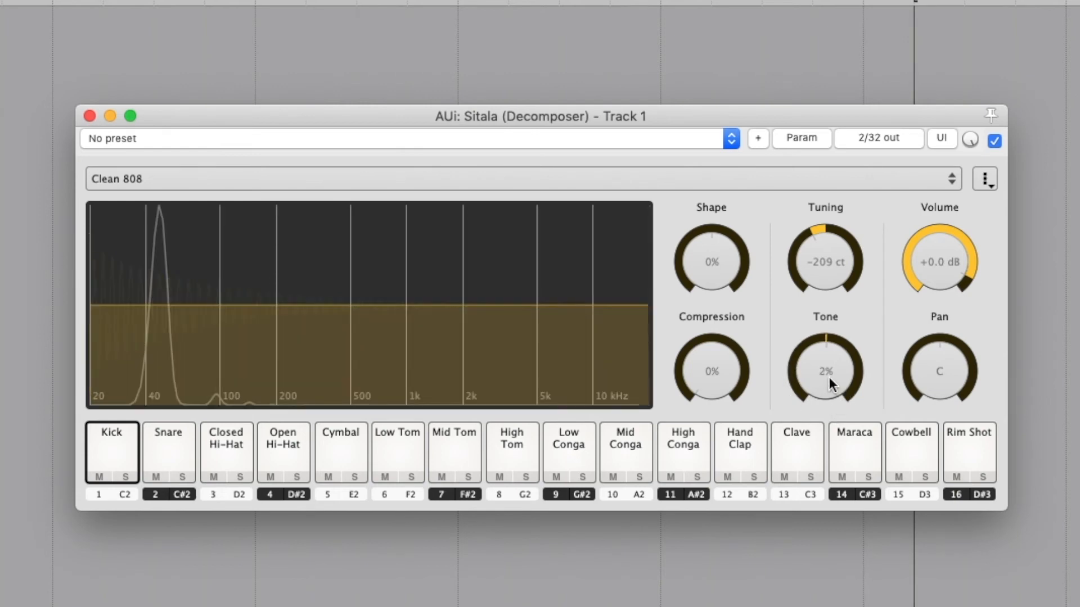
{"action": "left_click_drag", "start_coordinate": [829, 376], "coordinate": [826, 354]}
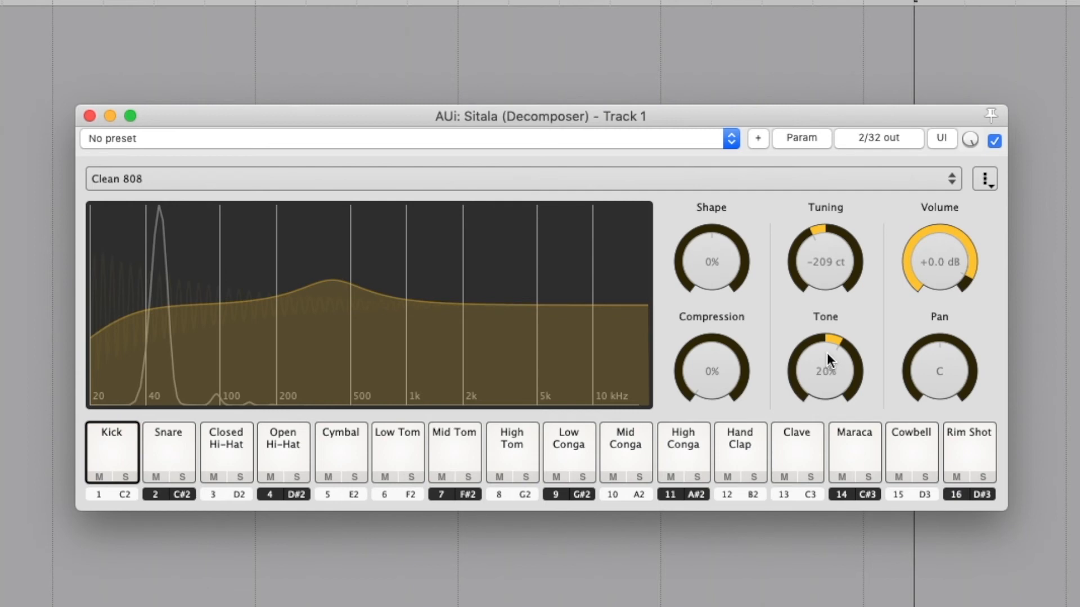
Try the Kick pad's Tone at -11%, reset it to 0%, and try a lower Volume on the pad
{"action": "left_click_drag", "start_coordinate": [828, 353], "coordinate": [788, 351]}
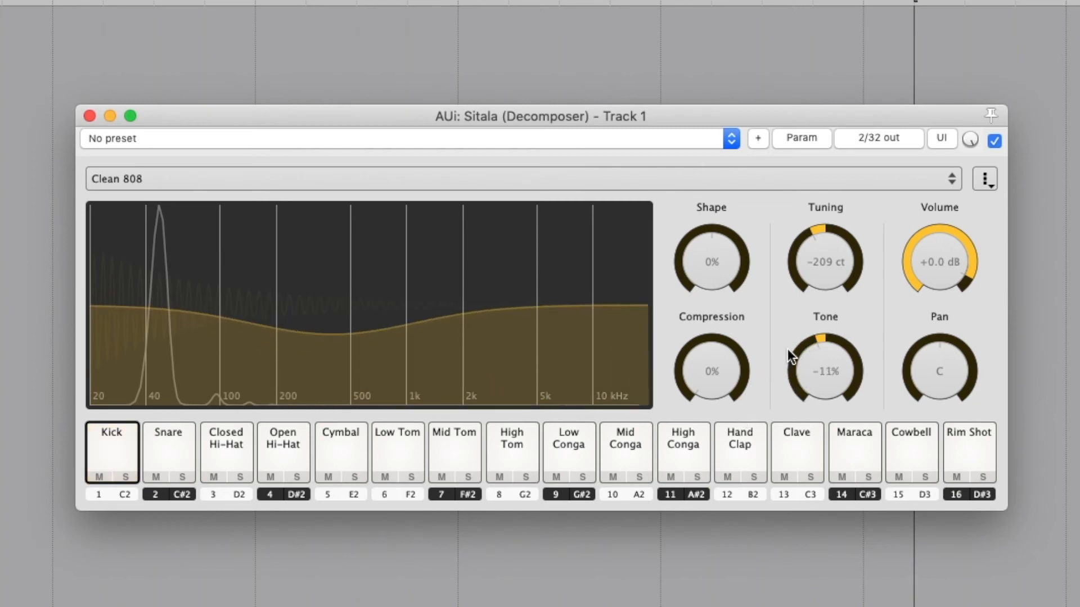
{"action": "double_click", "coordinate": [811, 353]}
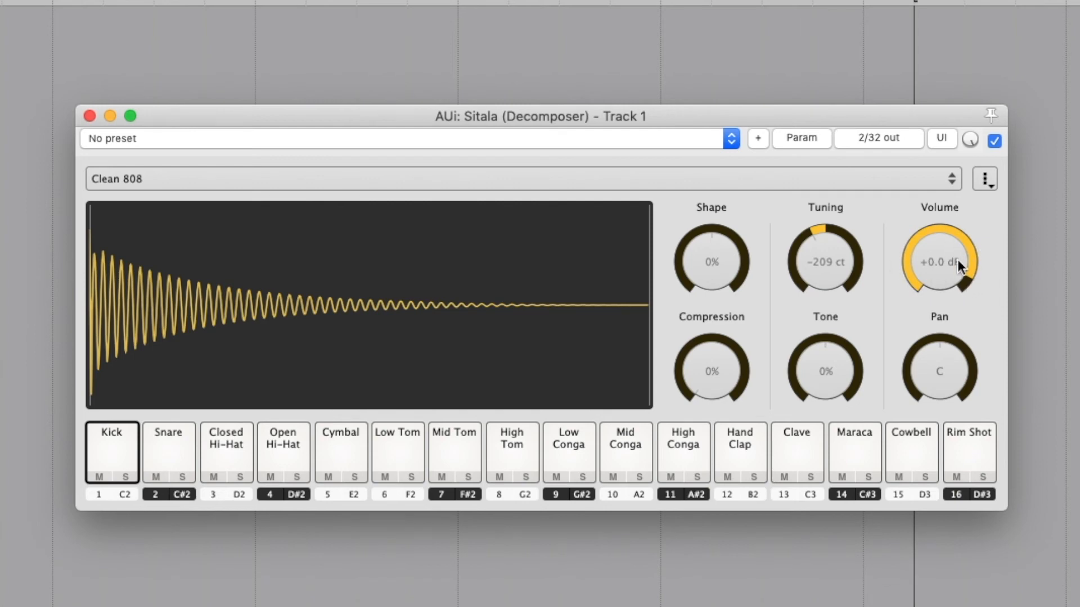
{"action": "left_click_drag", "start_coordinate": [942, 263], "coordinate": [952, 286]}
Select the Snare pad and replace the Clean 808 kit with a new, empty kit
{"action": "left_click", "coordinate": [150, 442]}
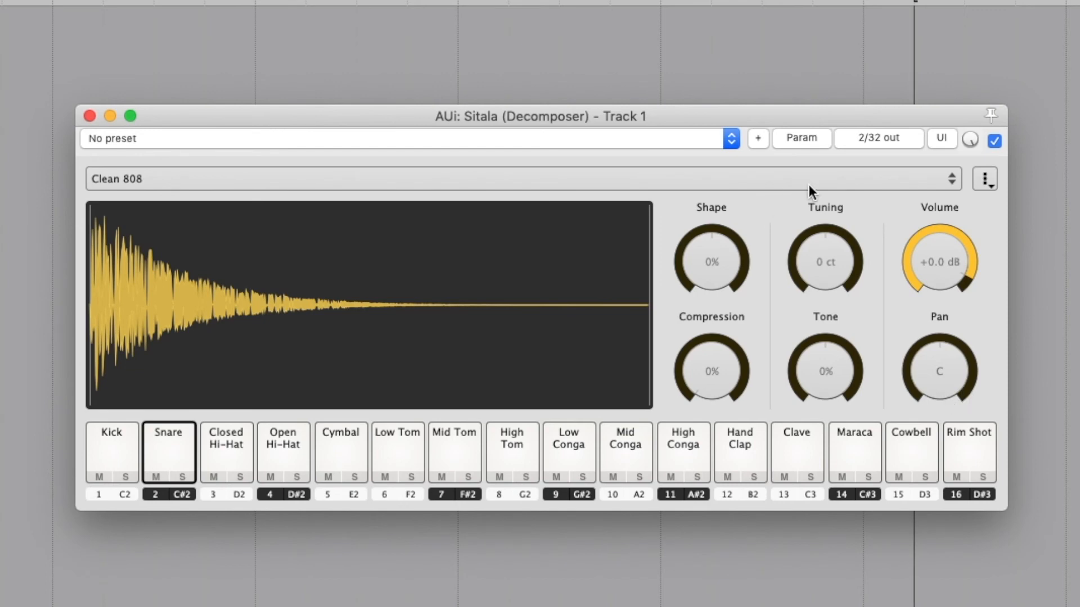
{"action": "left_click", "coordinate": [945, 180]}
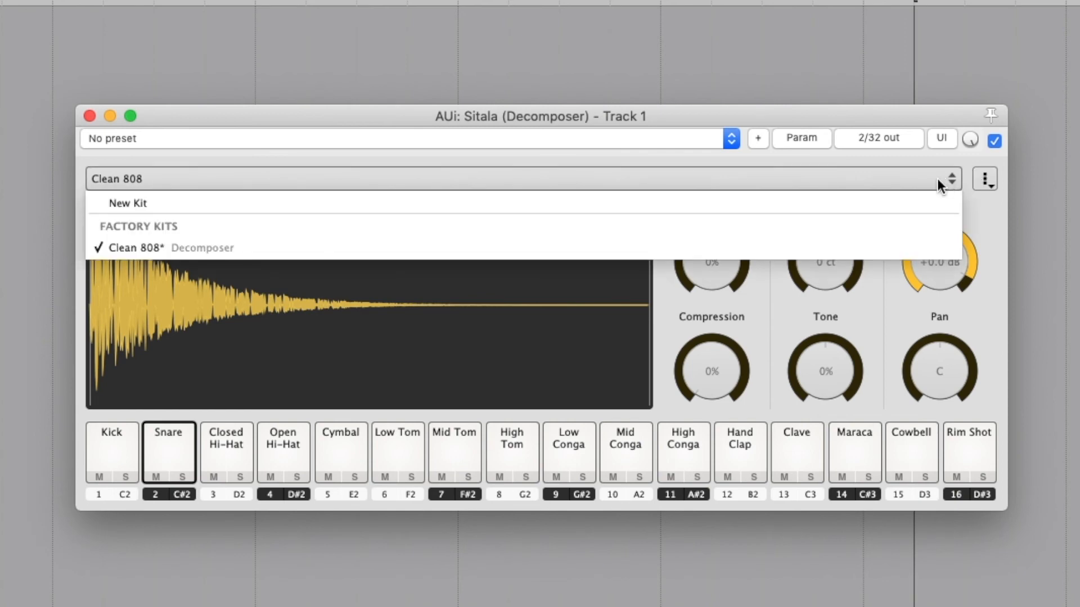
{"action": "left_click", "coordinate": [789, 203]}
{"action": "key", "text": "Return"}
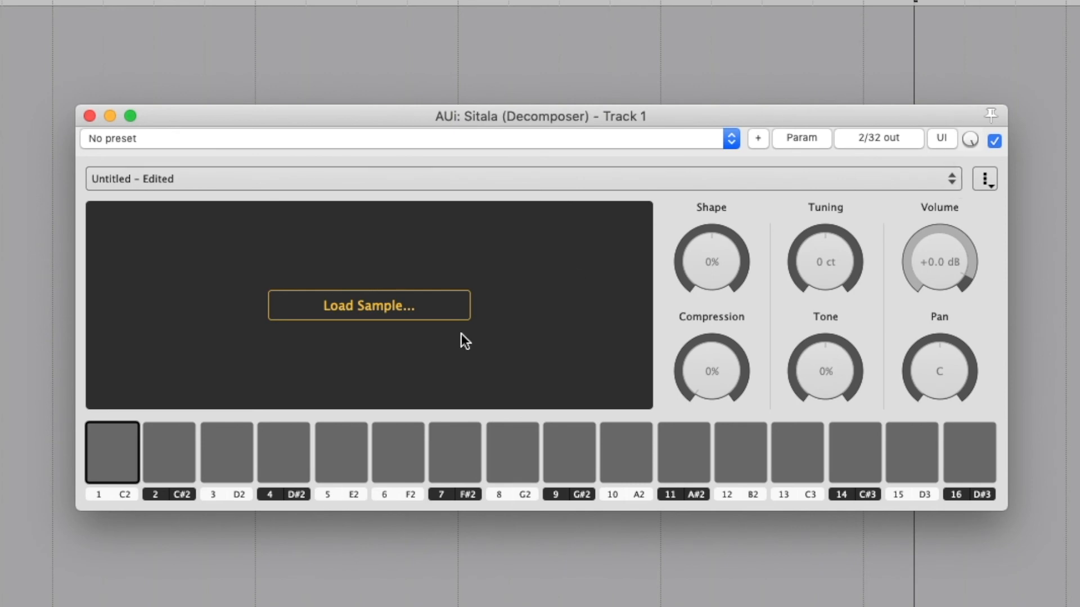
Look over the kit and MIDI options and apply the White Keys MIDI map preset to the pads
{"action": "left_click", "coordinate": [985, 179]}
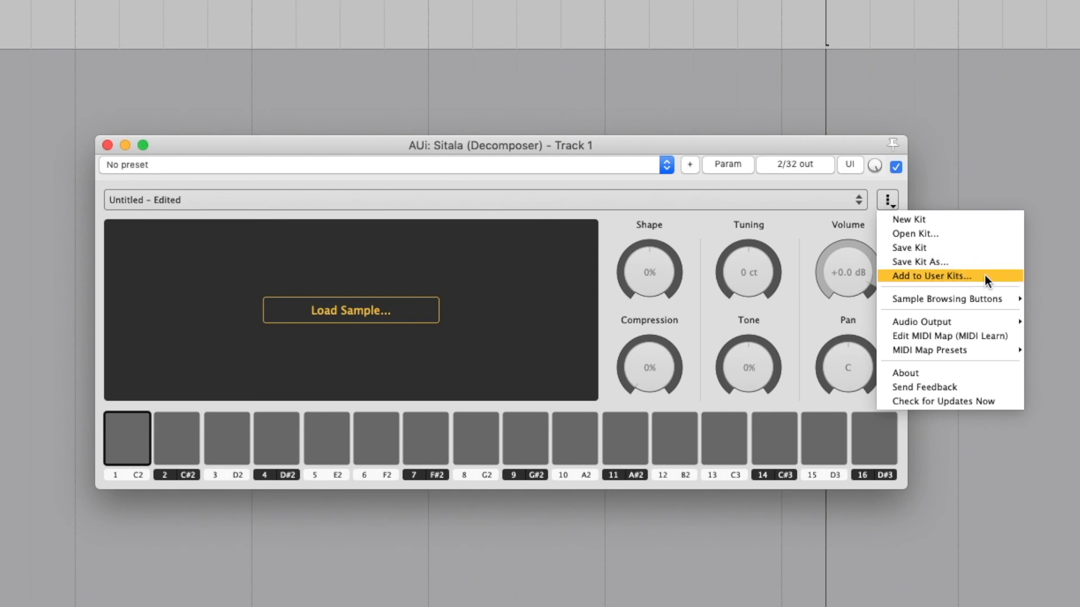
{"action": "mouse_move", "coordinate": [969, 319]}
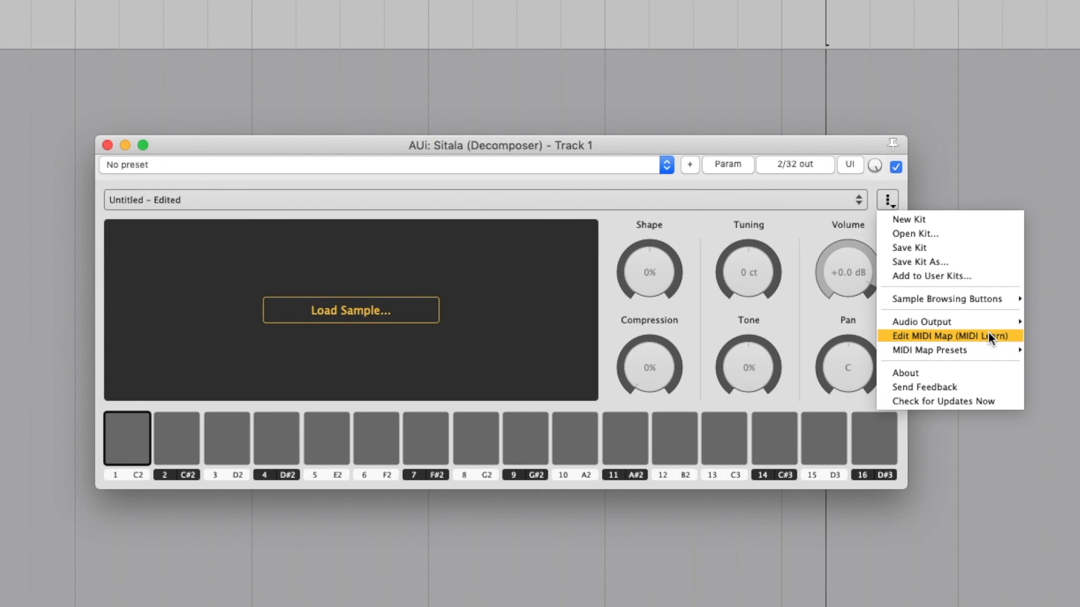
{"action": "mouse_move", "coordinate": [971, 350]}
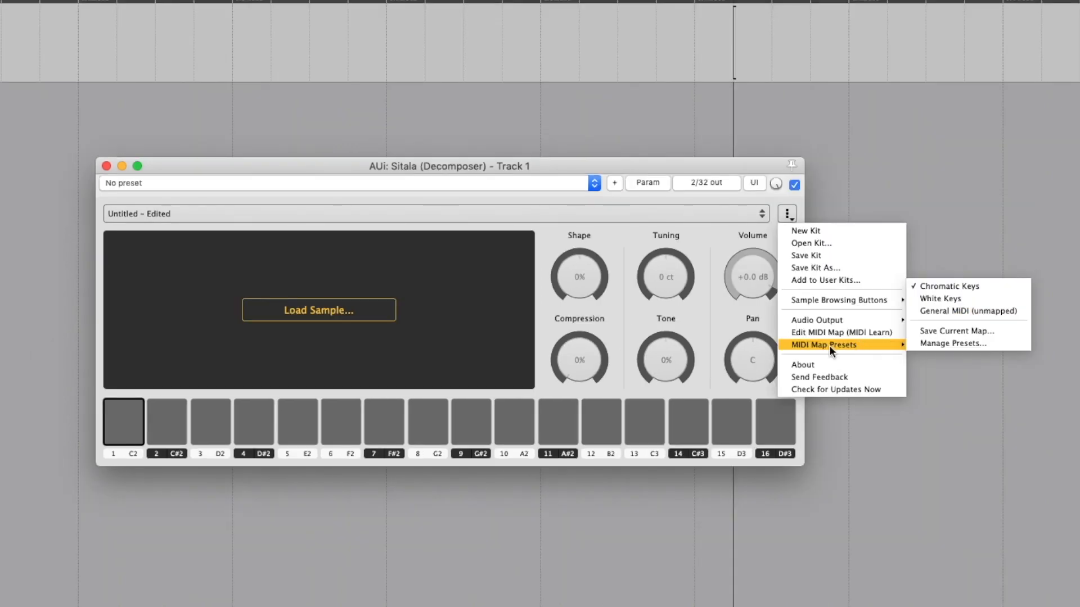
{"action": "left_click", "coordinate": [932, 297]}
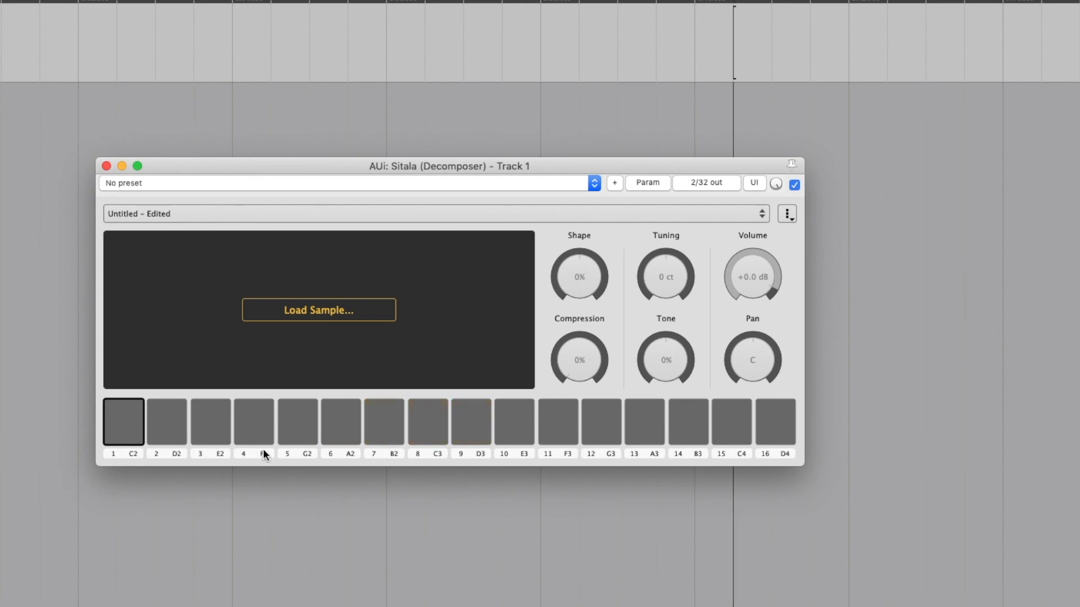
Try the General MIDI (unmapped) preset and look at the first pad's General MIDI mapping option
{"action": "left_click", "coordinate": [787, 213]}
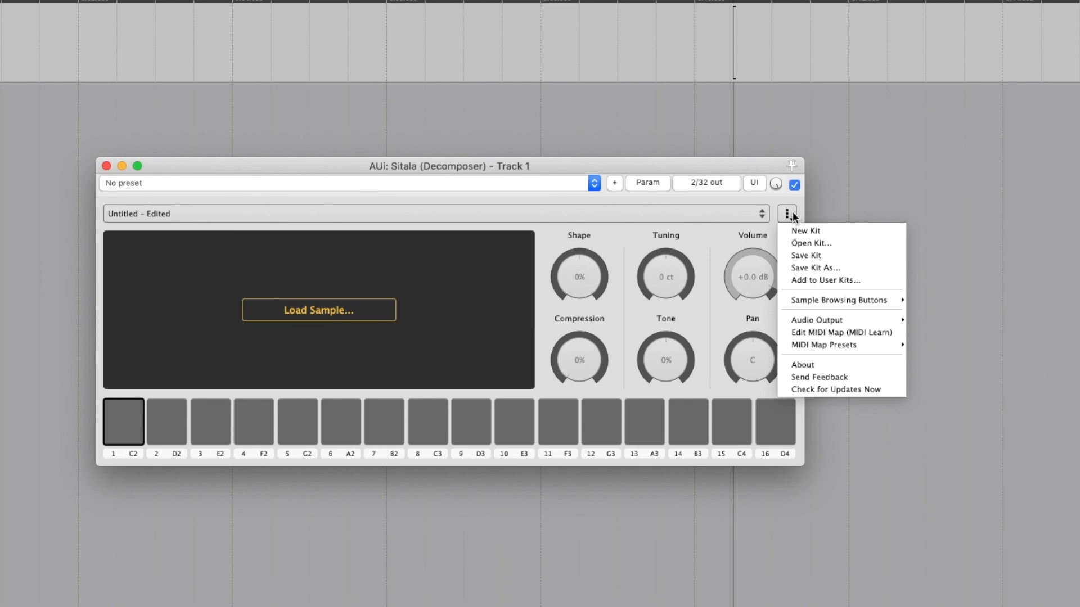
{"action": "mouse_move", "coordinate": [805, 342]}
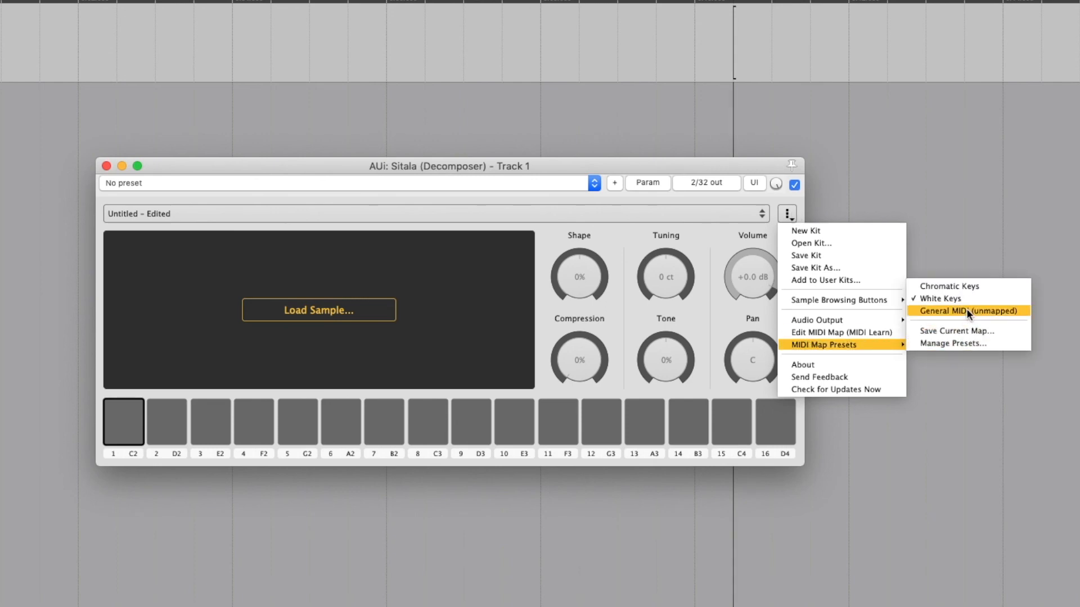
{"action": "left_click", "coordinate": [966, 308]}
{"action": "right_click", "coordinate": [128, 429]}
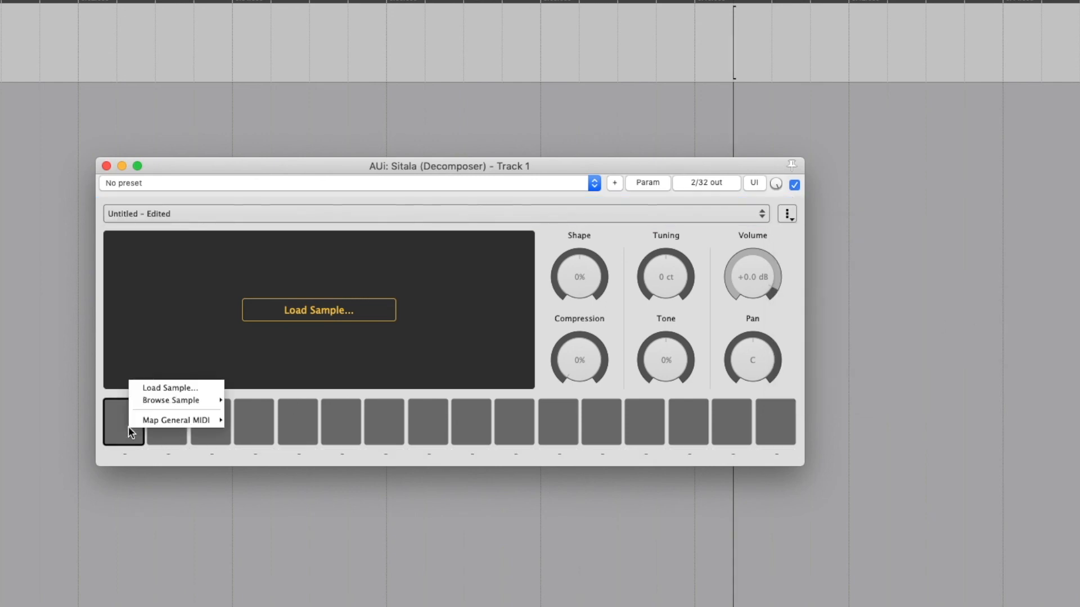
{"action": "left_click", "coordinate": [123, 431]}
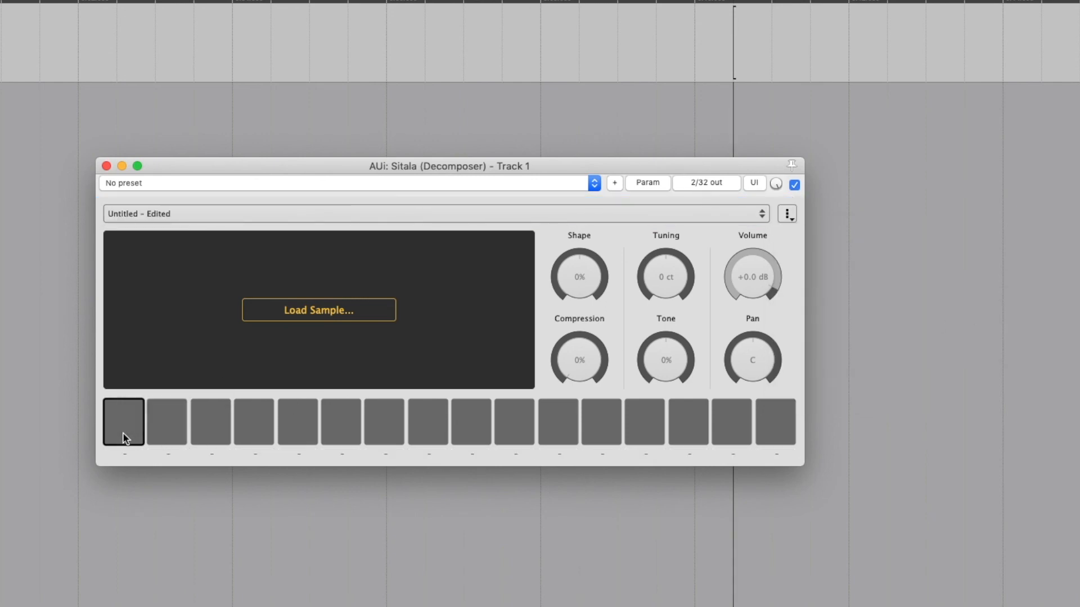
Set the MIDI map preset for the pads back to Chromatic Keys
{"action": "left_click", "coordinate": [787, 213]}
{"action": "mouse_move", "coordinate": [878, 345]}
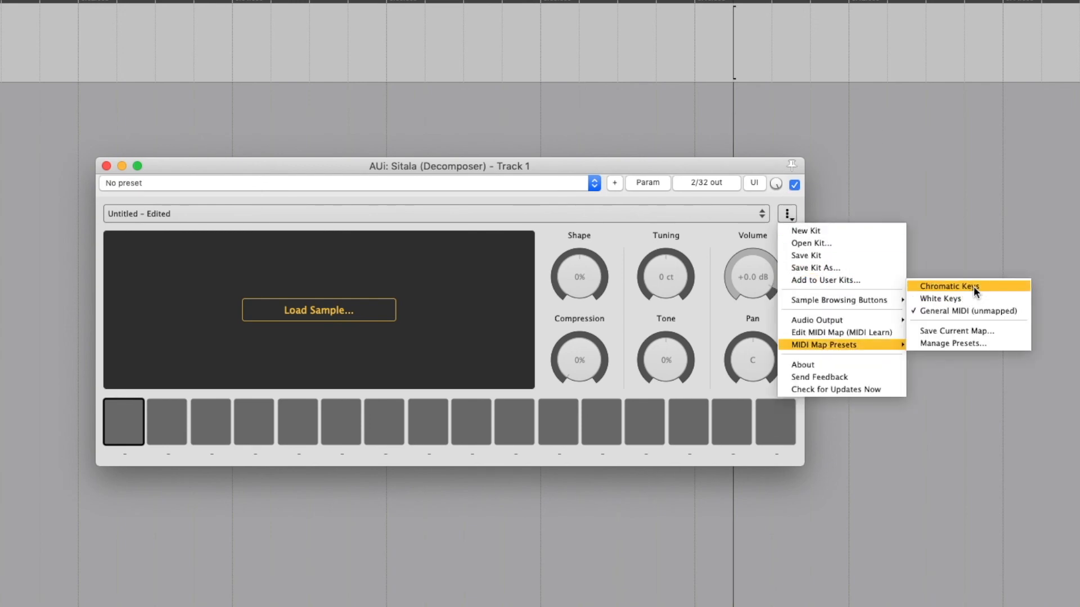
{"action": "left_click", "coordinate": [974, 286]}
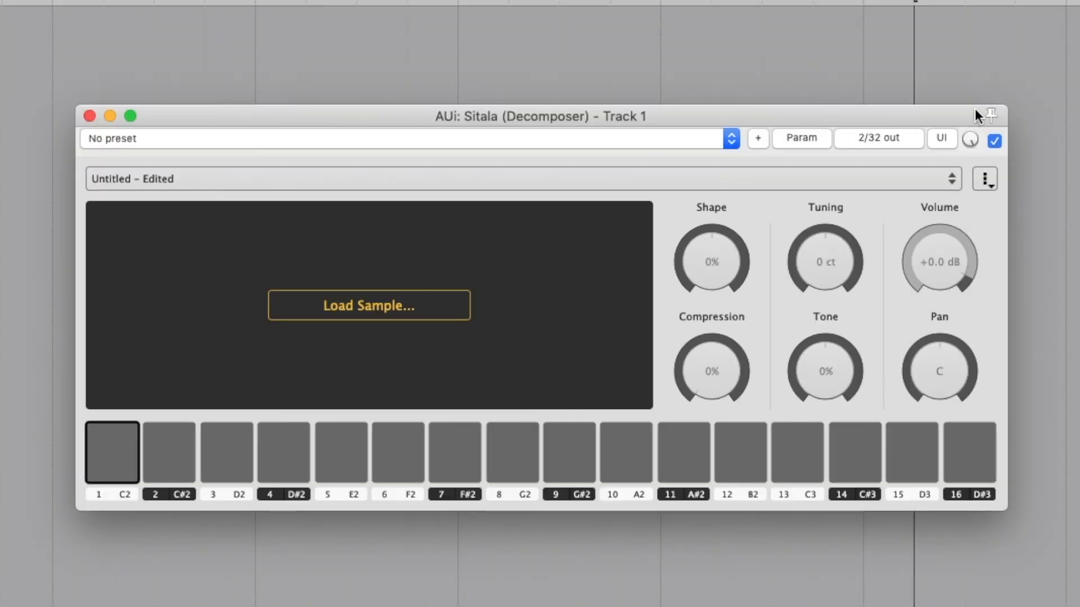